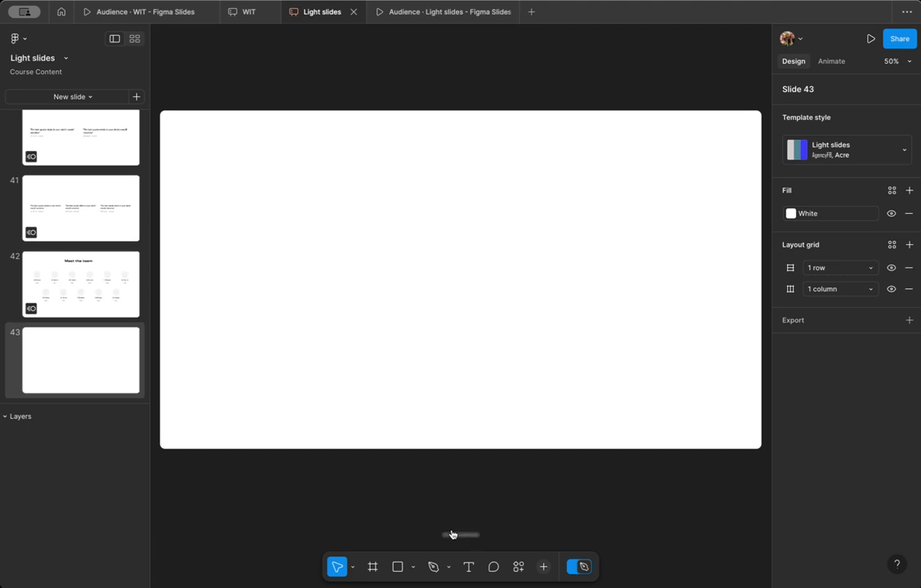
Step: Add a "Button Text" text element in the upper part of the blank slide and wrap it in an auto layout frame
{"action": "left_click", "coordinate": [469, 568]}
{"action": "left_click", "coordinate": [374, 206]}
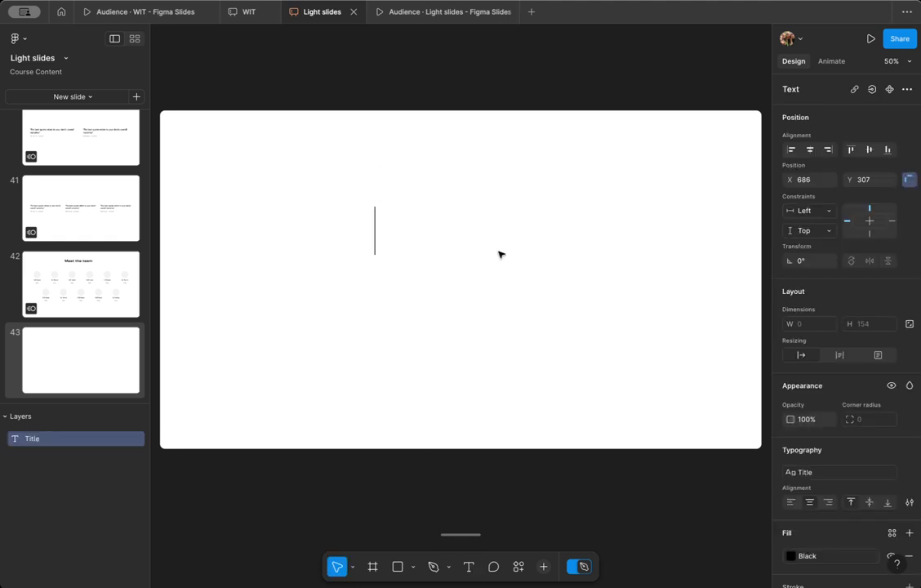
{"action": "type", "text": "Button Text"}
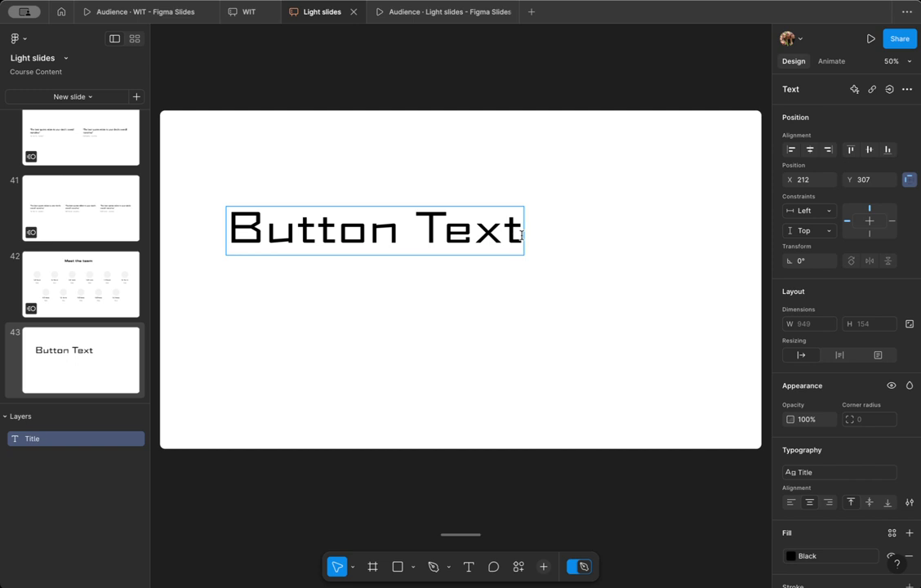
{"action": "key", "text": "Escape"}
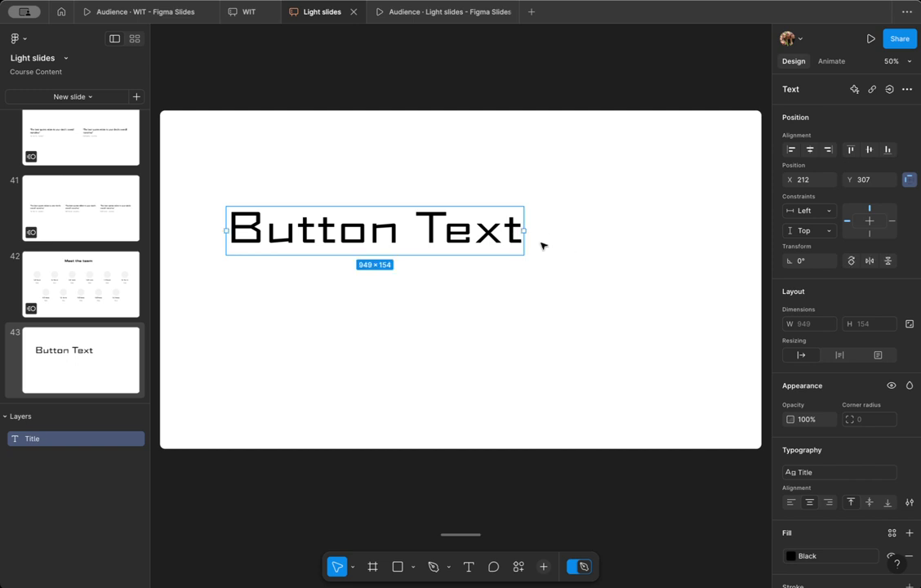
{"action": "key", "text": "shift+a"}
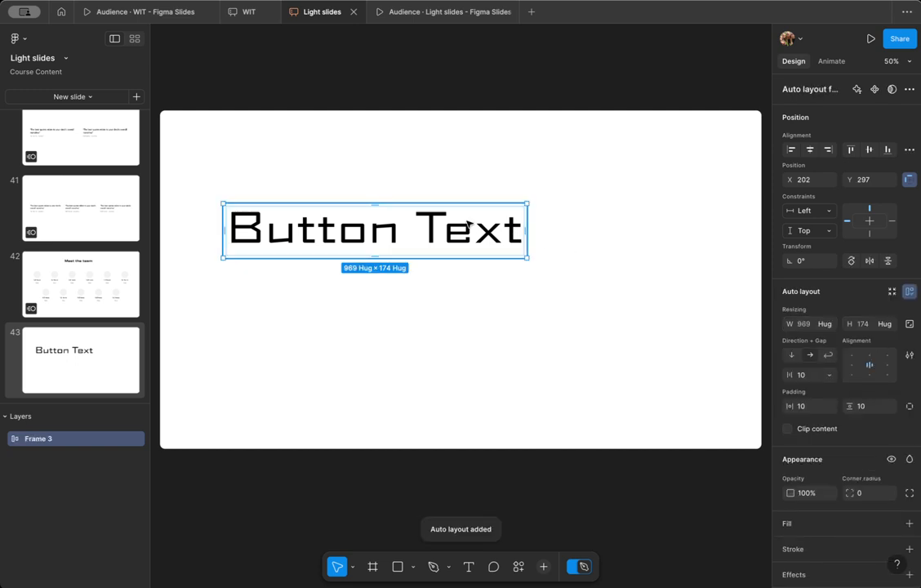
Step: Add a bright turquoise fill, about 09F2BB, to the button's auto layout frame
{"action": "scroll", "coordinate": [797, 520], "scroll_direction": "down", "scroll_amount": 1}
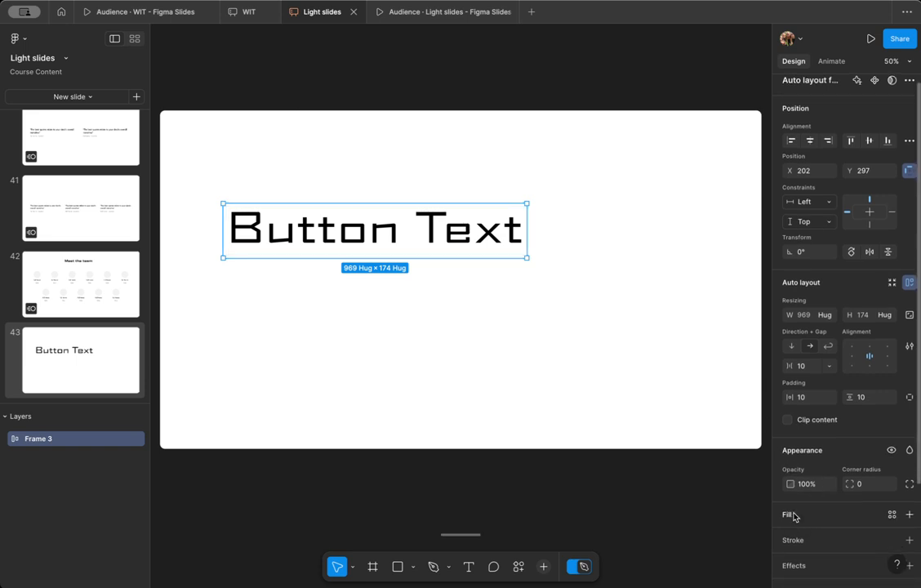
{"action": "left_click", "coordinate": [795, 514]}
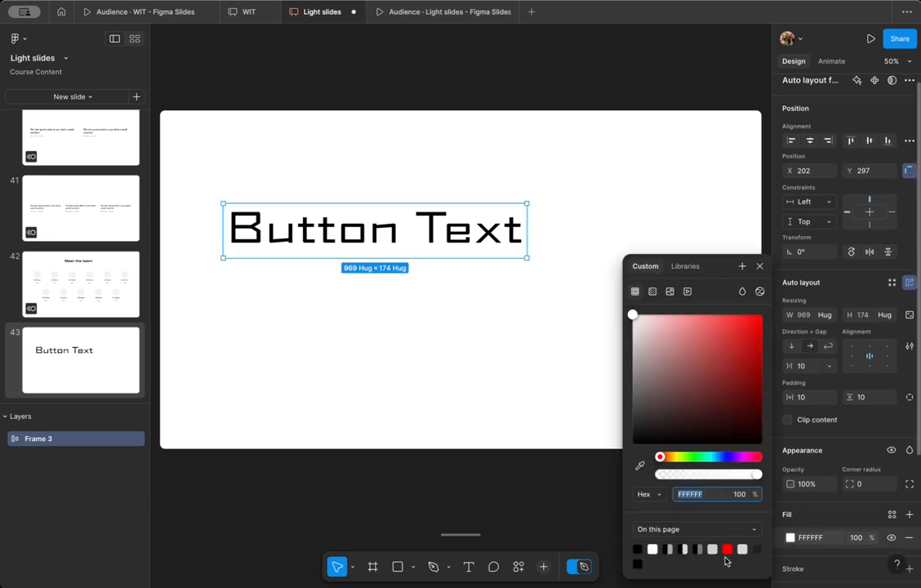
{"action": "left_click_drag", "start_coordinate": [721, 457], "coordinate": [705, 450]}
{"action": "left_click_drag", "start_coordinate": [747, 332], "coordinate": [757, 320]}
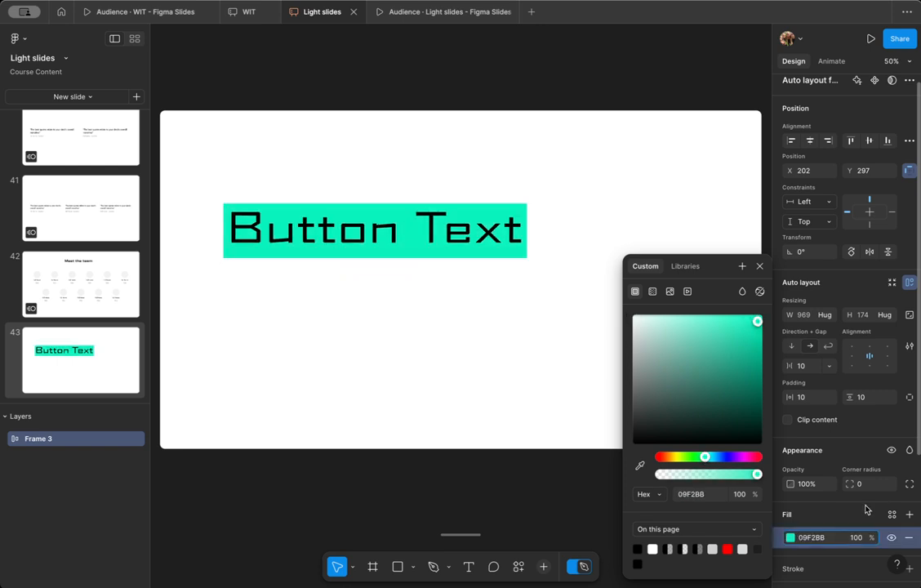
Step: Change the fill of the text inside the turquoise frame to White
{"action": "double_click", "coordinate": [459, 226]}
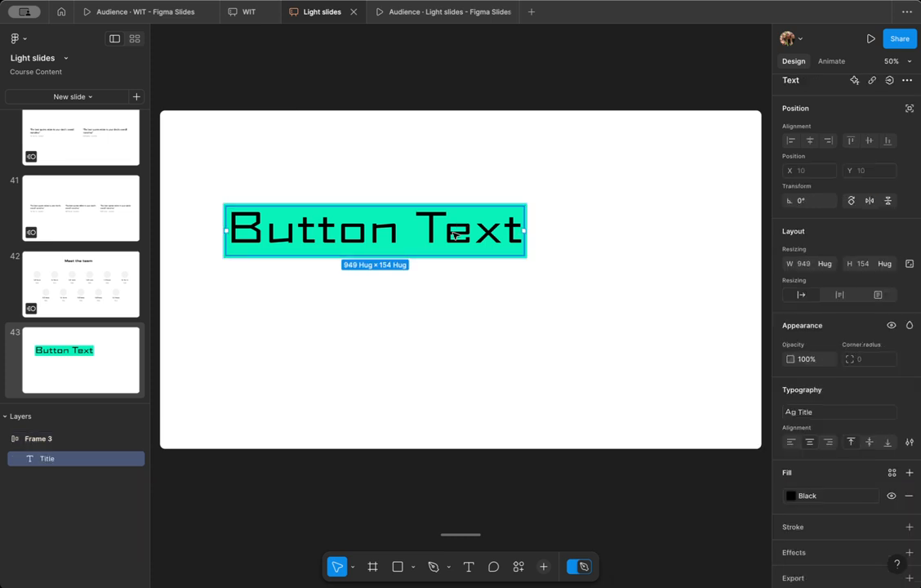
{"action": "scroll", "coordinate": [824, 563], "scroll_direction": "down", "scroll_amount": 1}
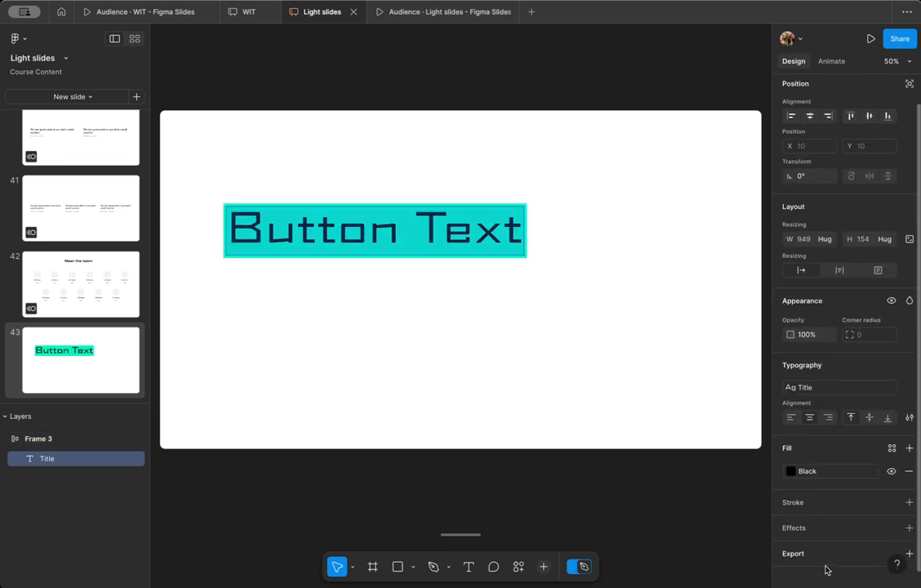
{"action": "left_click", "coordinate": [790, 462]}
{"action": "left_click", "coordinate": [664, 489]}
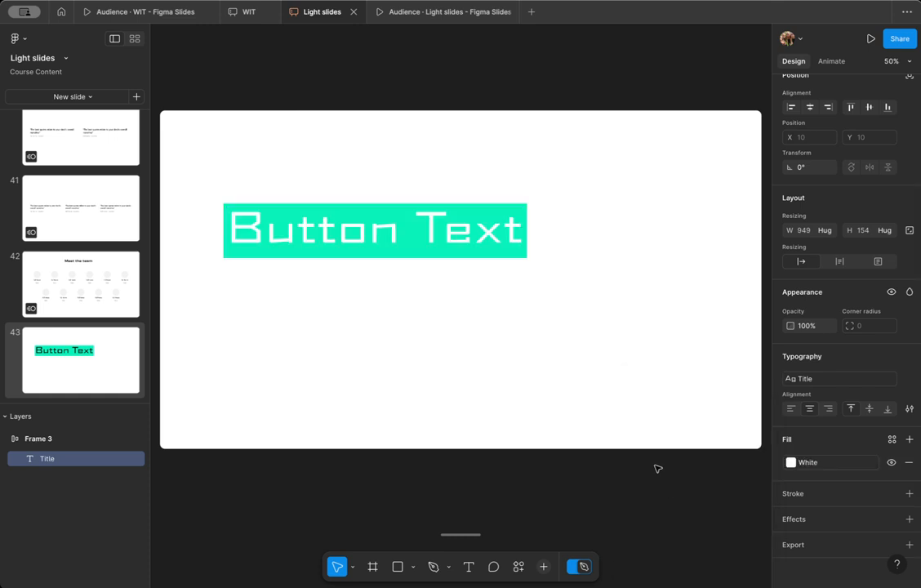
Step: Darken the button frame's fill to a deeper green, about 18AD8B
{"action": "double_click", "coordinate": [481, 252]}
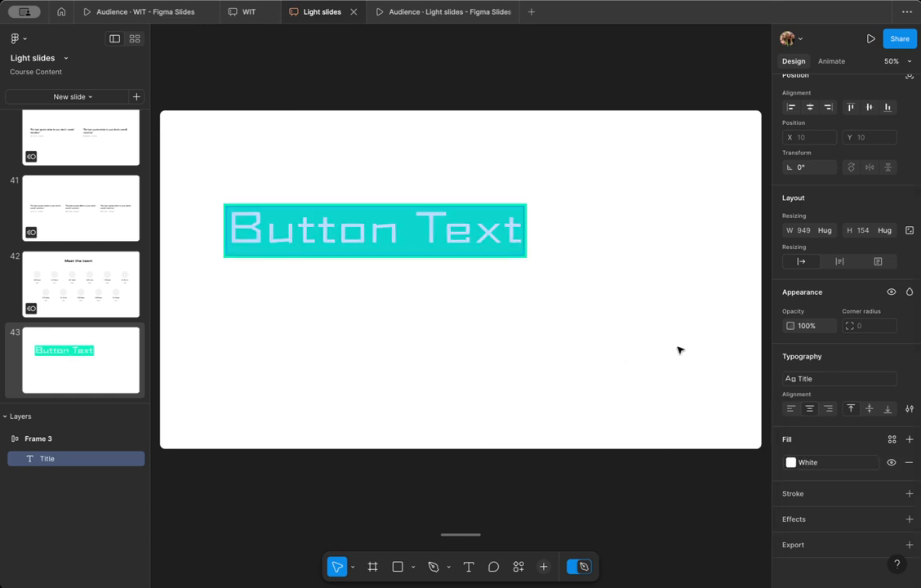
{"action": "key", "text": "Escape"}
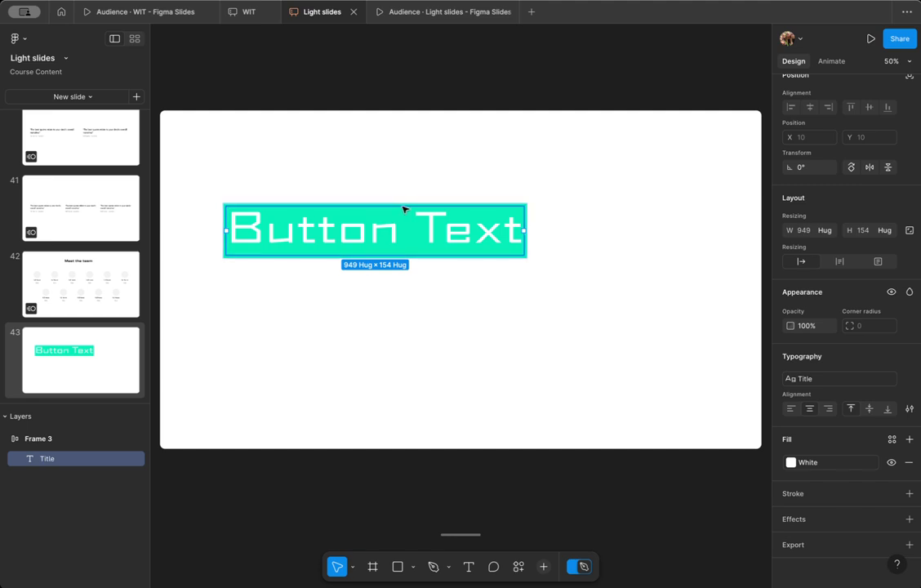
{"action": "key", "text": "Escape"}
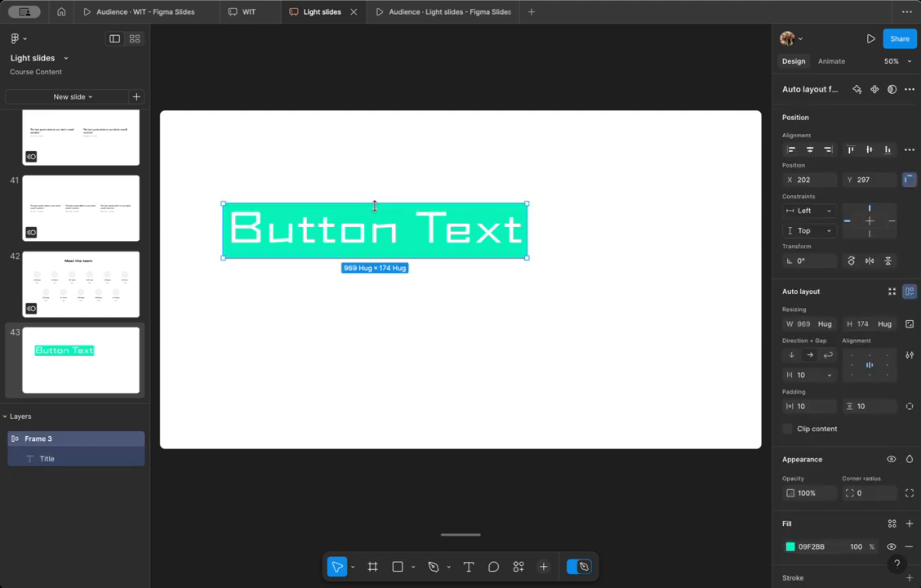
{"action": "left_click", "coordinate": [789, 546]}
{"action": "left_click_drag", "start_coordinate": [758, 348], "coordinate": [744, 355]}
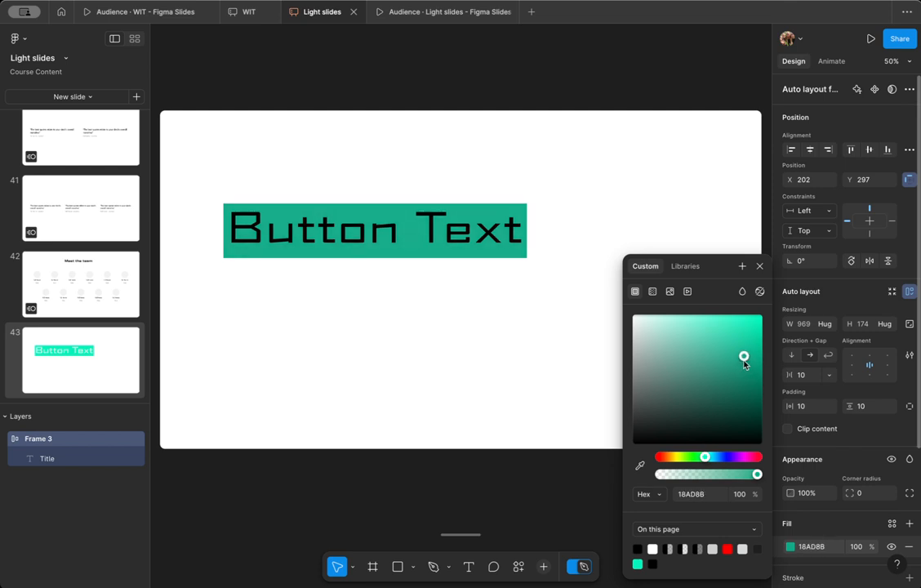
Step: Set the button text's fill color to White
{"action": "left_click", "coordinate": [595, 266]}
{"action": "double_click", "coordinate": [463, 234]}
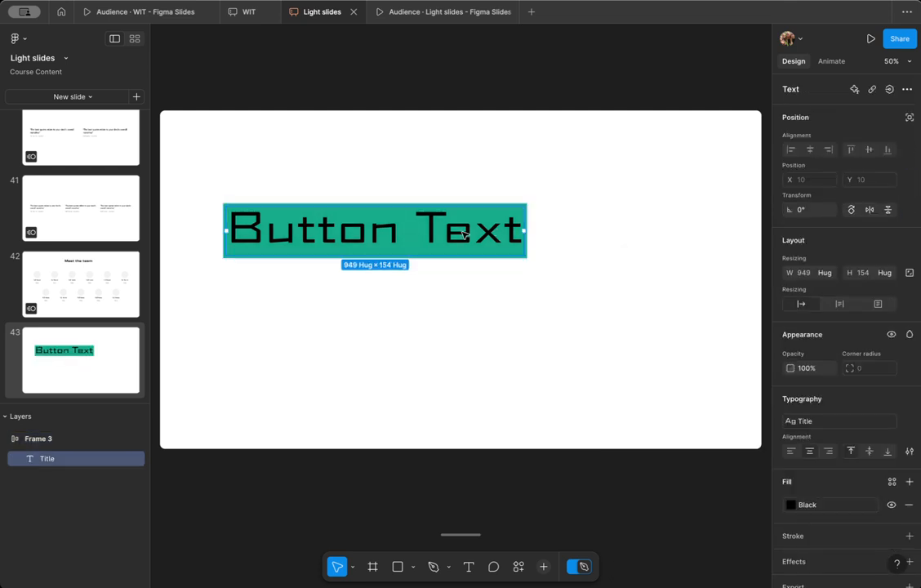
{"action": "left_click", "coordinate": [790, 506]}
{"action": "left_click", "coordinate": [662, 490]}
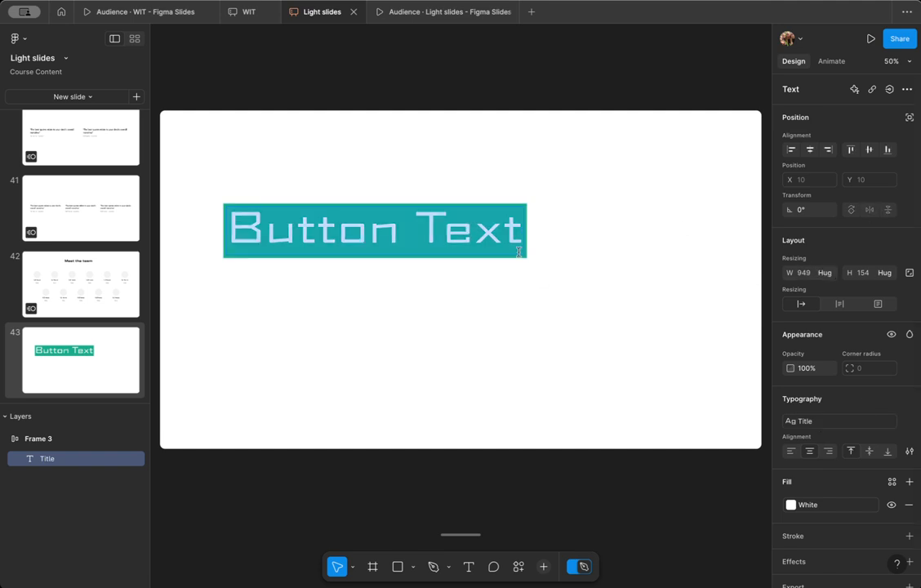
Step: Apply the Header 1 text style to the button text and return to the enclosing frame
{"action": "left_click", "coordinate": [878, 421]}
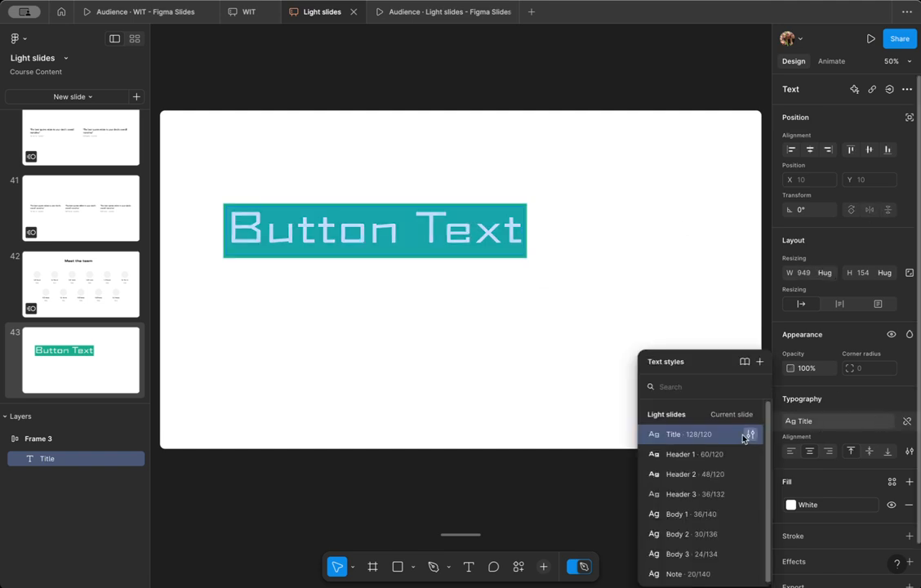
{"action": "left_click", "coordinate": [710, 455]}
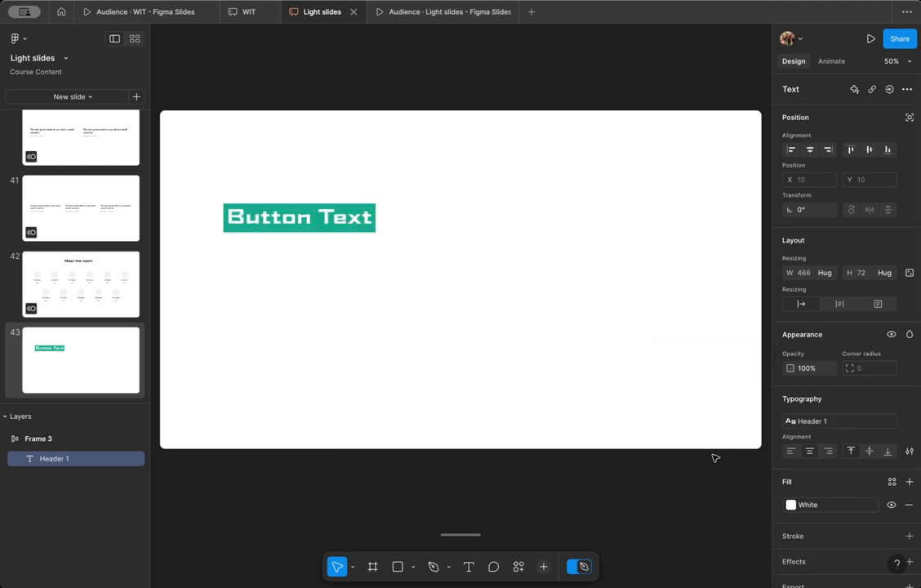
{"action": "double_click", "coordinate": [356, 225]}
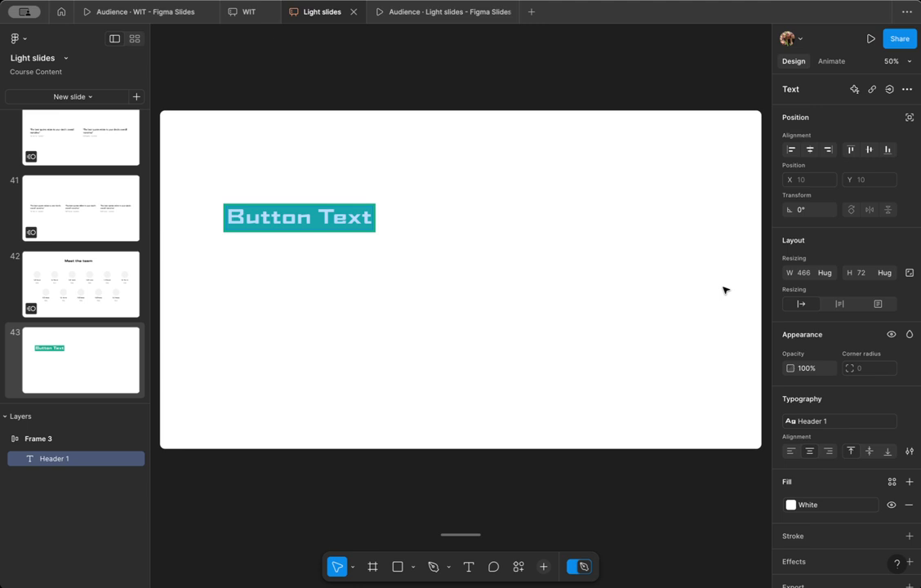
{"action": "key", "text": "Escape"}
{"action": "key", "text": "Escape"}
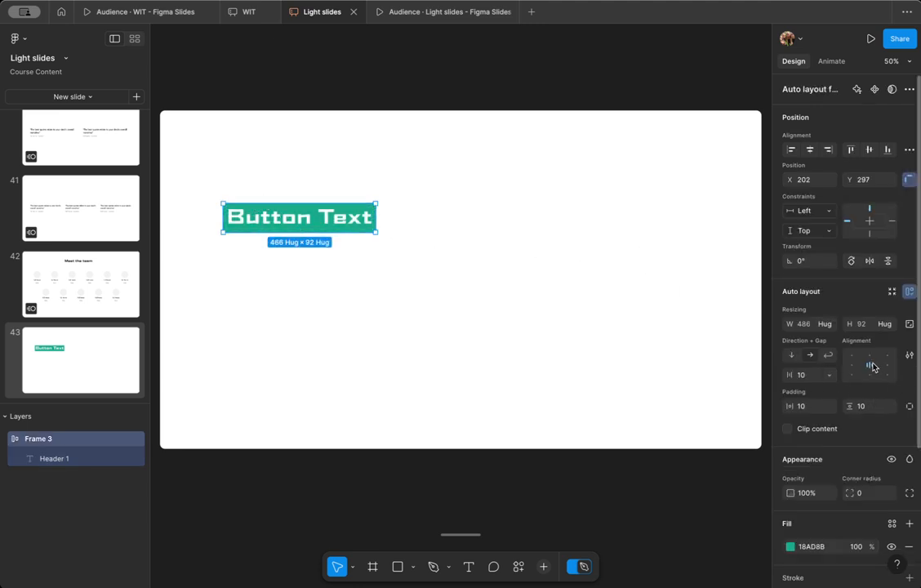
{"action": "left_click", "coordinate": [800, 376]}
{"action": "type", "text": "60"}
{"action": "key", "text": "Tab"}
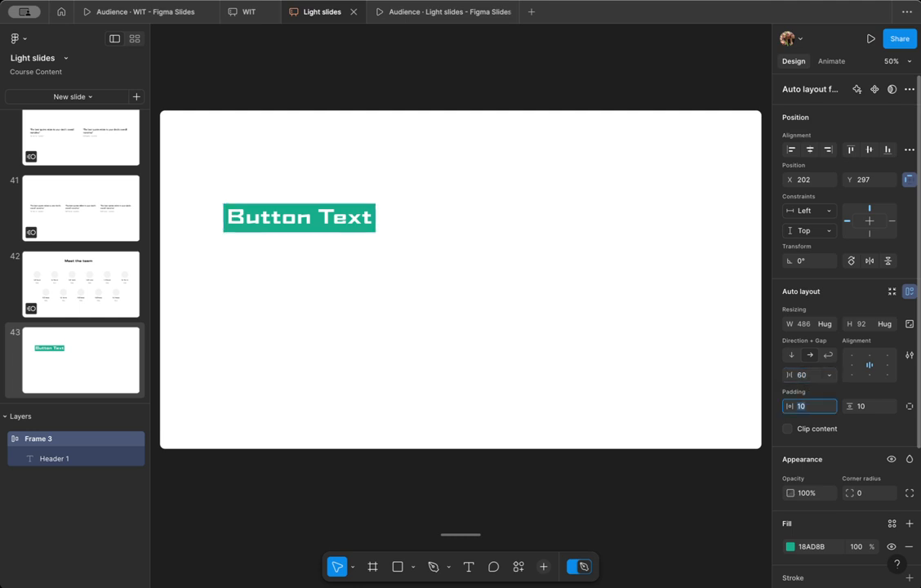
{"action": "key", "text": "ctrl+z"}
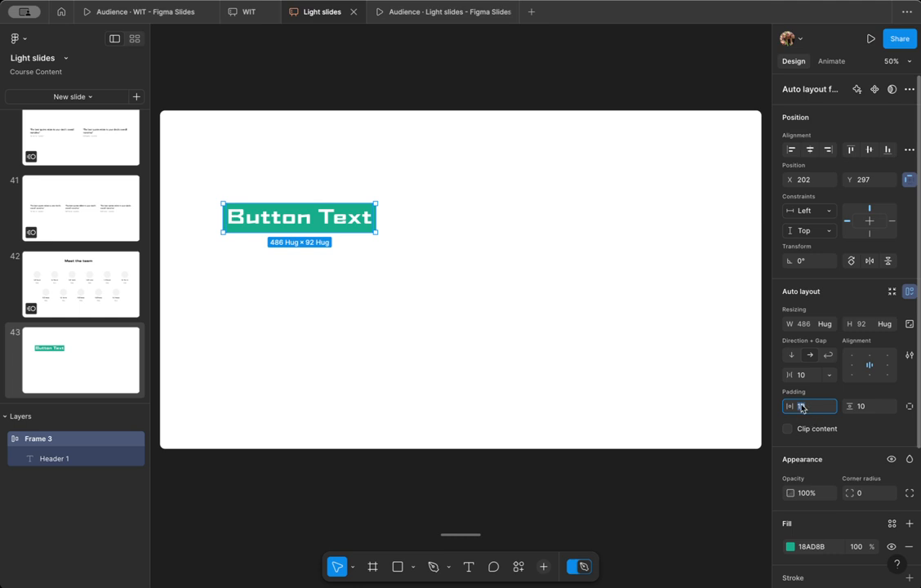
Step: Set the button frame's padding to 60 horizontally and 40 vertically
{"action": "key", "text": "Tab"}
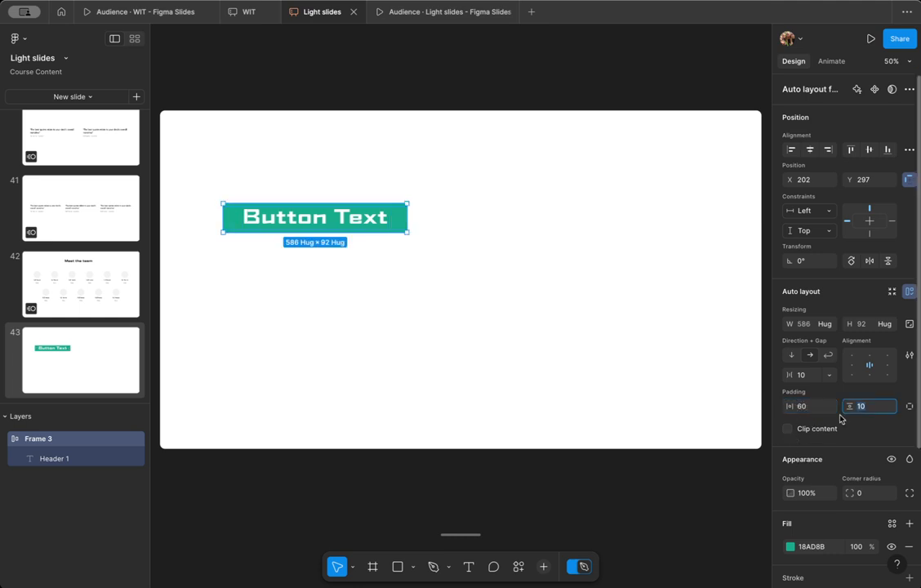
{"action": "type", "text": "5"}
{"action": "key", "text": "Return"}
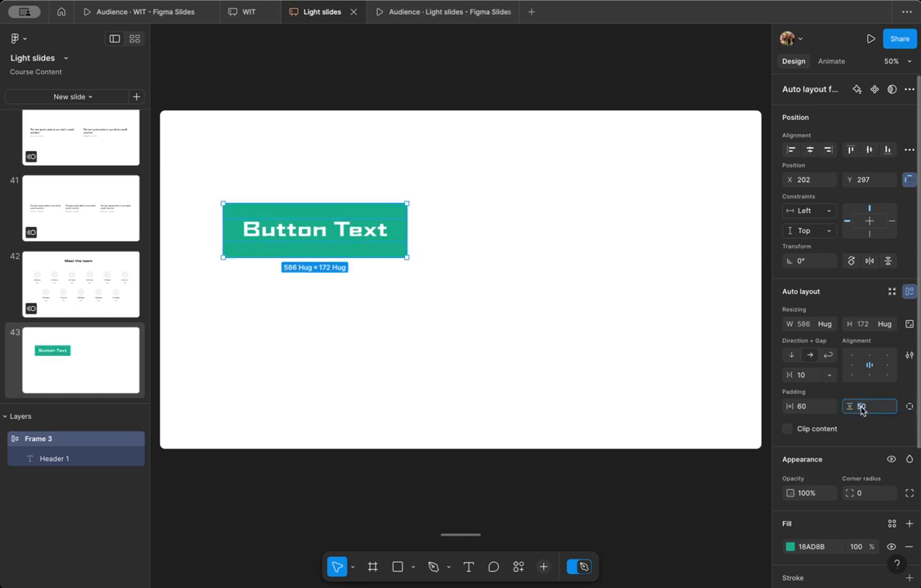
{"action": "type", "text": "400"}
{"action": "key", "text": "Return"}
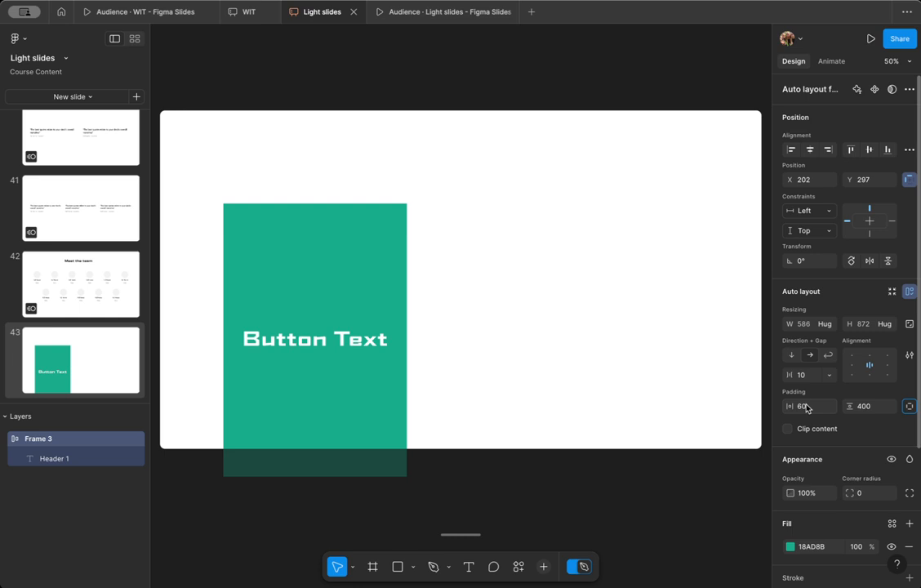
{"action": "left_click", "coordinate": [877, 411]}
{"action": "type", "text": "40"}
{"action": "key", "text": "Return"}
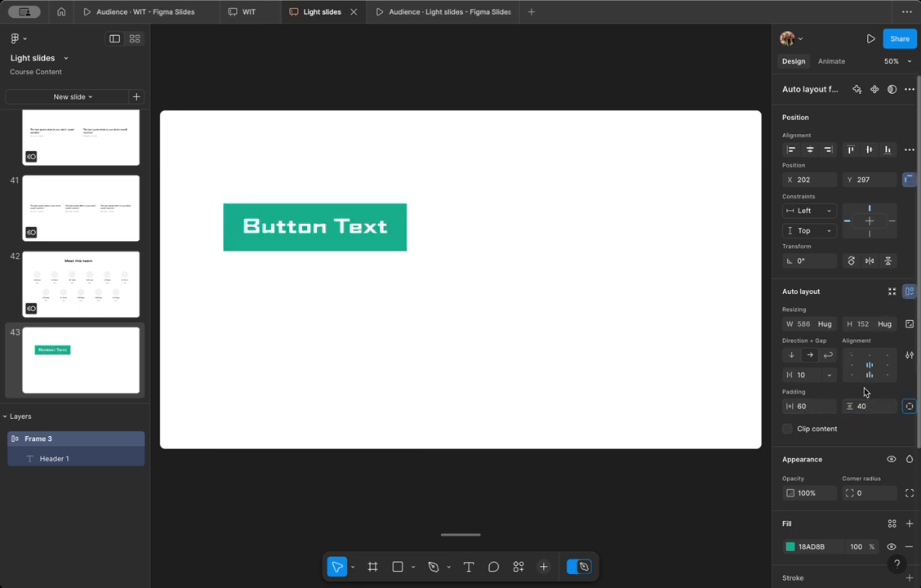
Step: Round the button frame's corners with a radius of 40
{"action": "left_click", "coordinate": [863, 494]}
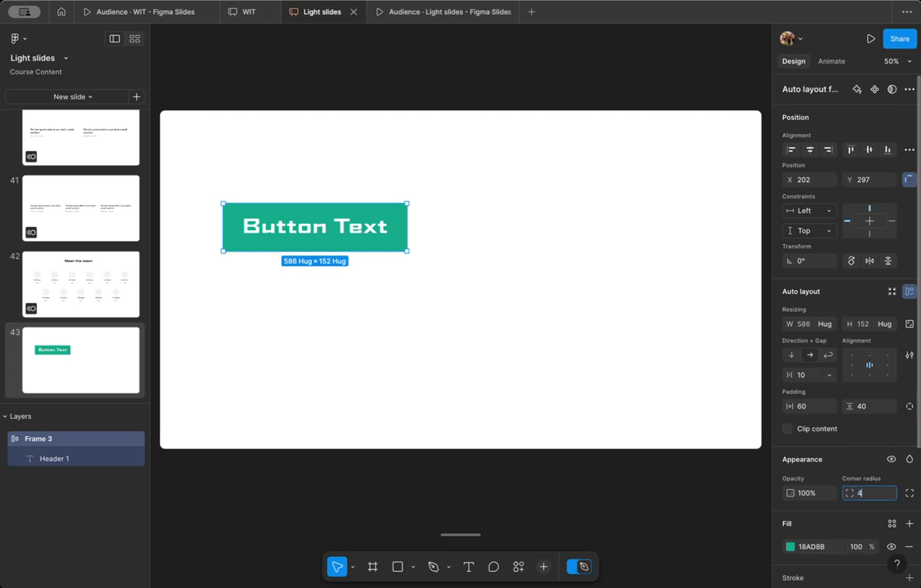
{"action": "type", "text": "40"}
{"action": "key", "text": "Tab"}
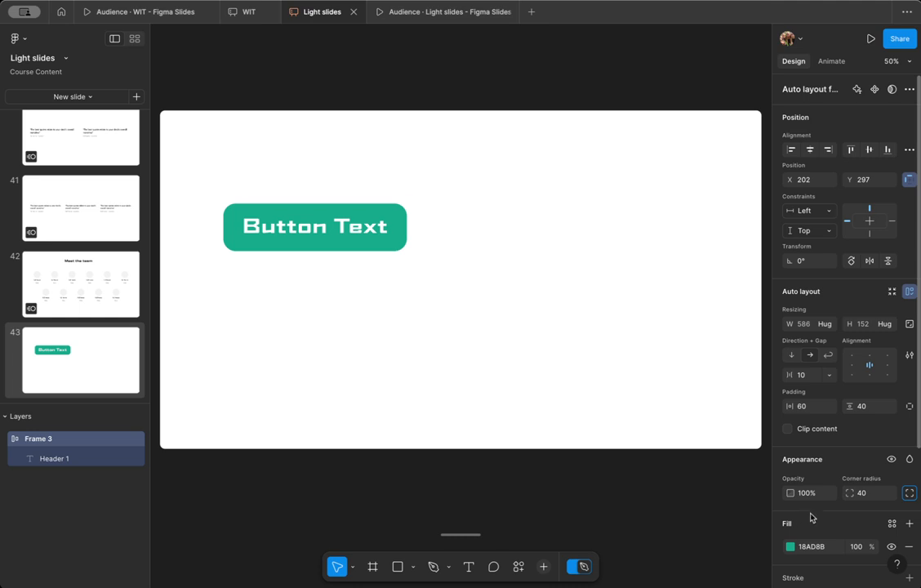
Step: Add a stroke with weight 12 in white (FFFFFF) to the button frame
{"action": "scroll", "coordinate": [808, 518], "scroll_direction": "down", "scroll_amount": 3}
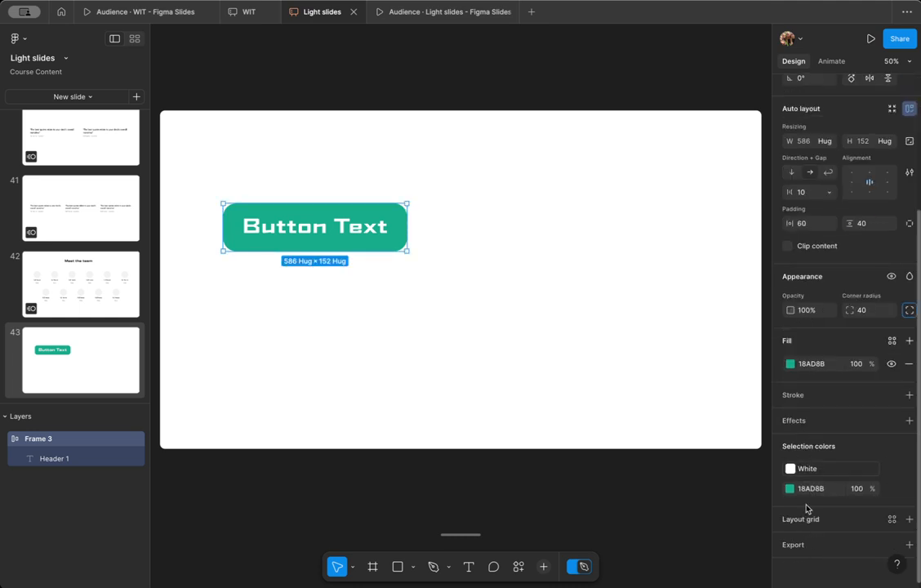
{"action": "left_click", "coordinate": [908, 394]}
{"action": "left_click", "coordinate": [789, 417]}
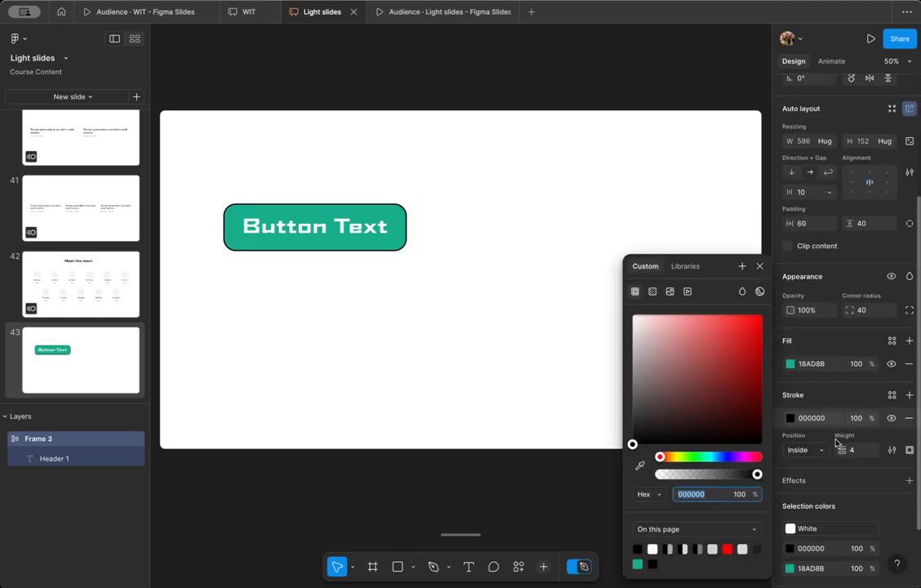
{"action": "left_click", "coordinate": [851, 450]}
{"action": "type", "text": "2"}
{"action": "key", "text": "Return"}
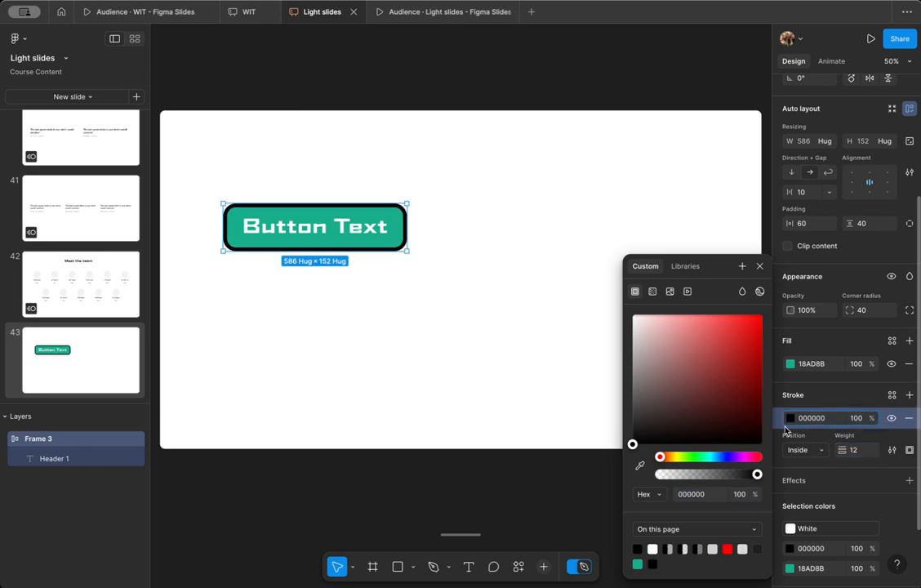
{"action": "left_click", "coordinate": [657, 542]}
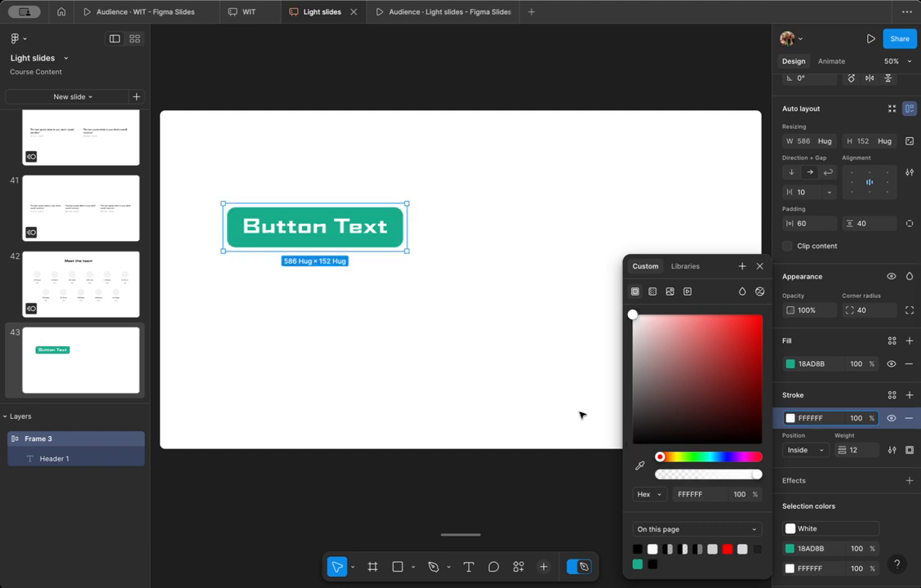
Step: Change the slide's background fill to the Pale Blue library color
{"action": "left_click", "coordinate": [602, 415]}
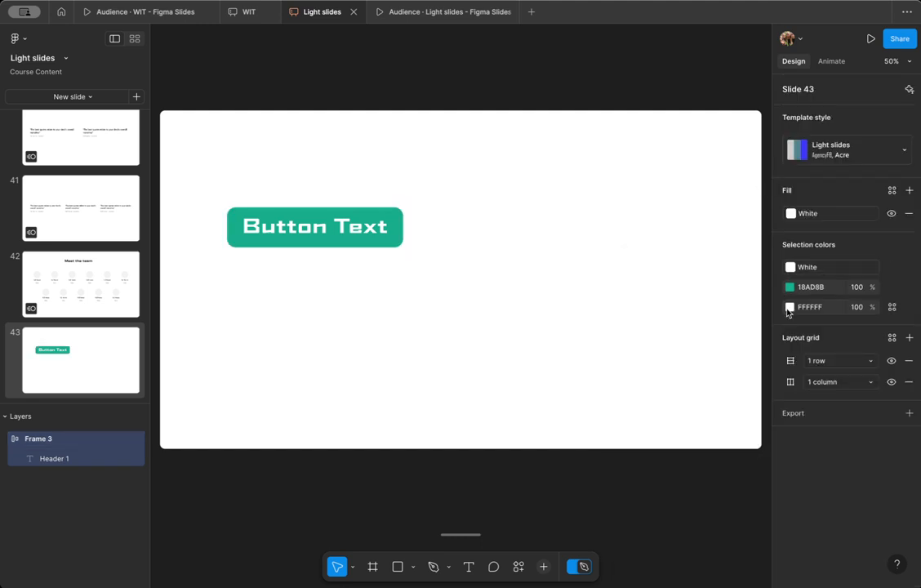
{"action": "left_click", "coordinate": [790, 214]}
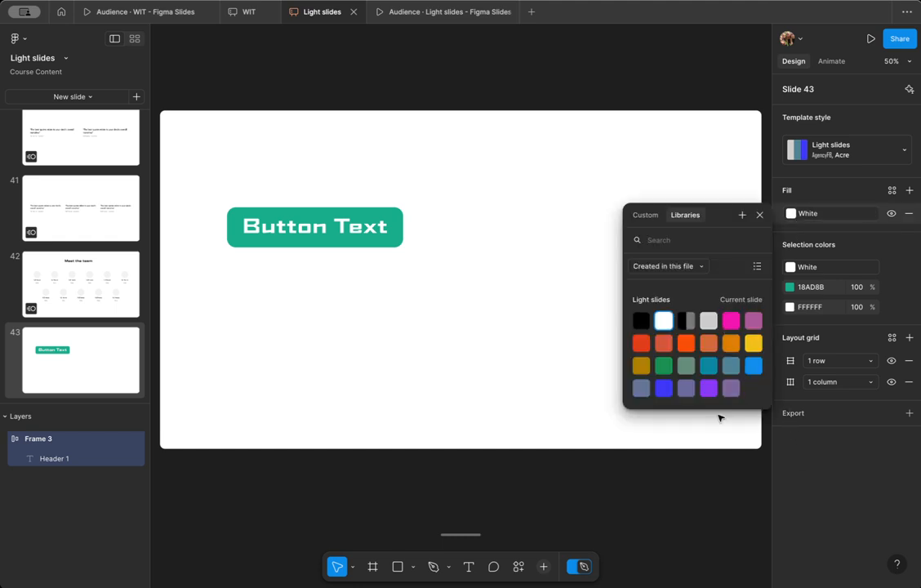
{"action": "left_click", "coordinate": [642, 390]}
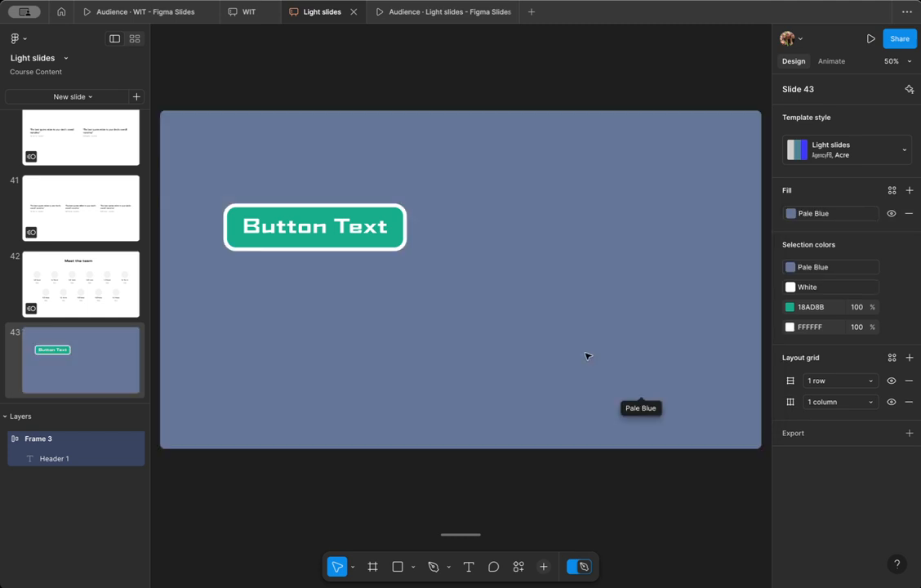
Step: Move the button up and to the right to X 325, Y 128 and convert it into a component
{"action": "left_click_drag", "start_coordinate": [355, 226], "coordinate": [381, 190]}
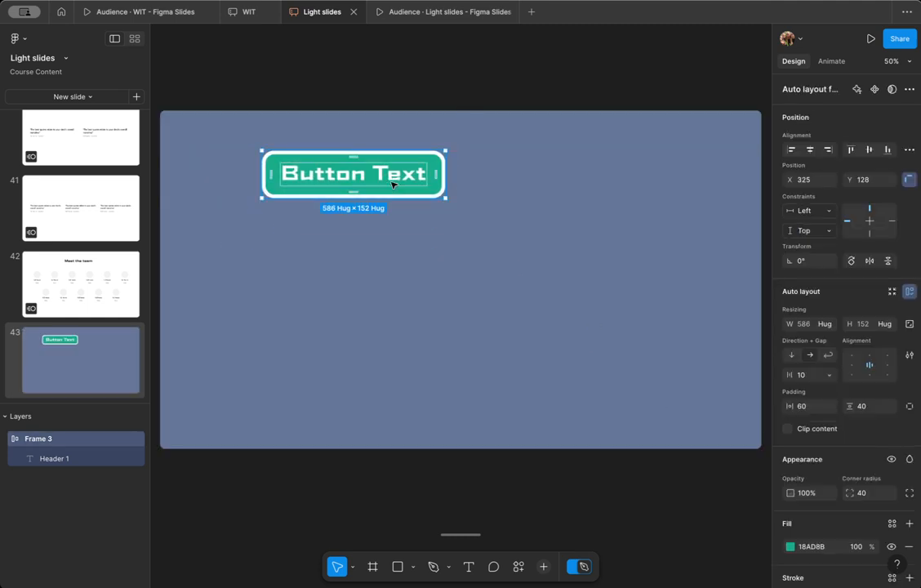
{"action": "right_click", "coordinate": [376, 178]}
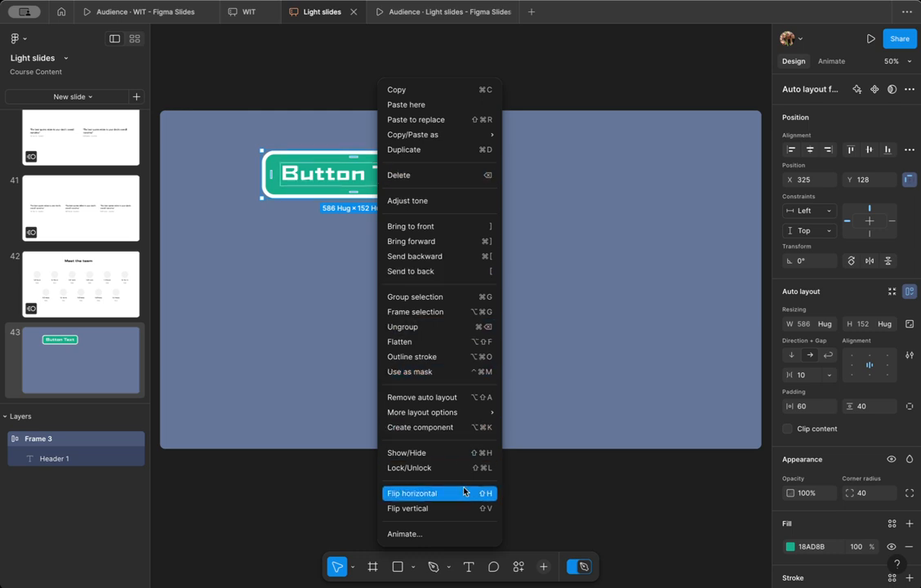
{"action": "left_click", "coordinate": [473, 428]}
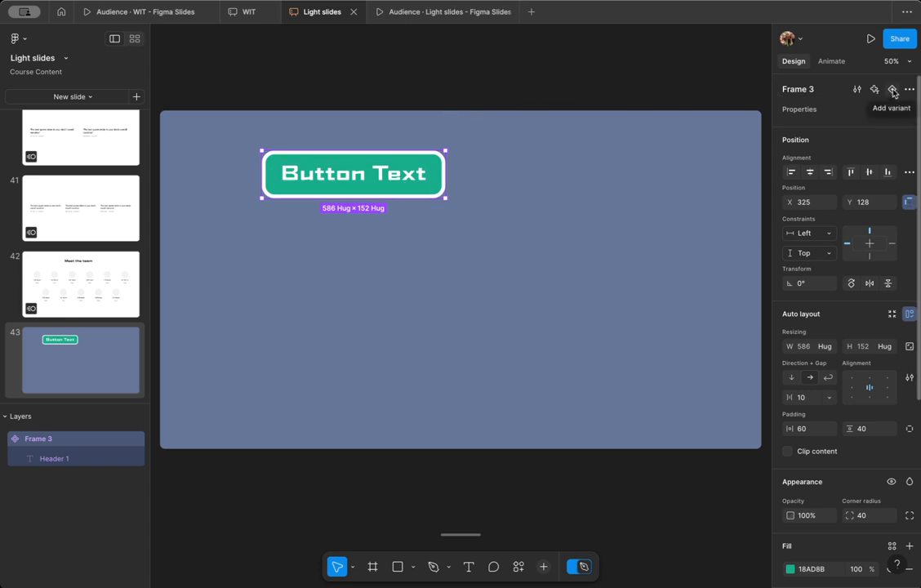
Step: Add a second variant to the button component
{"action": "right_click", "coordinate": [386, 179]}
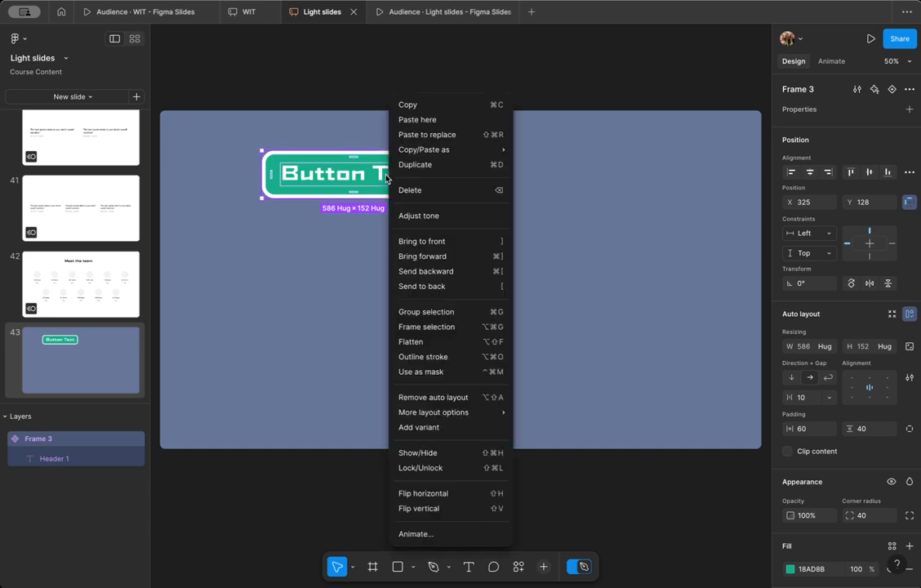
{"action": "left_click", "coordinate": [427, 430]}
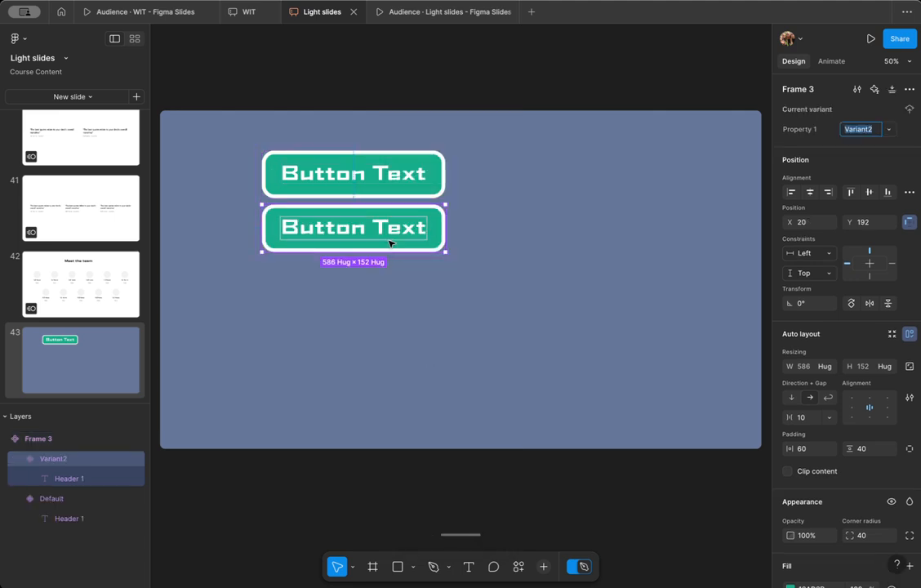
{"action": "left_click", "coordinate": [377, 178]}
{"action": "left_click", "coordinate": [377, 178]}
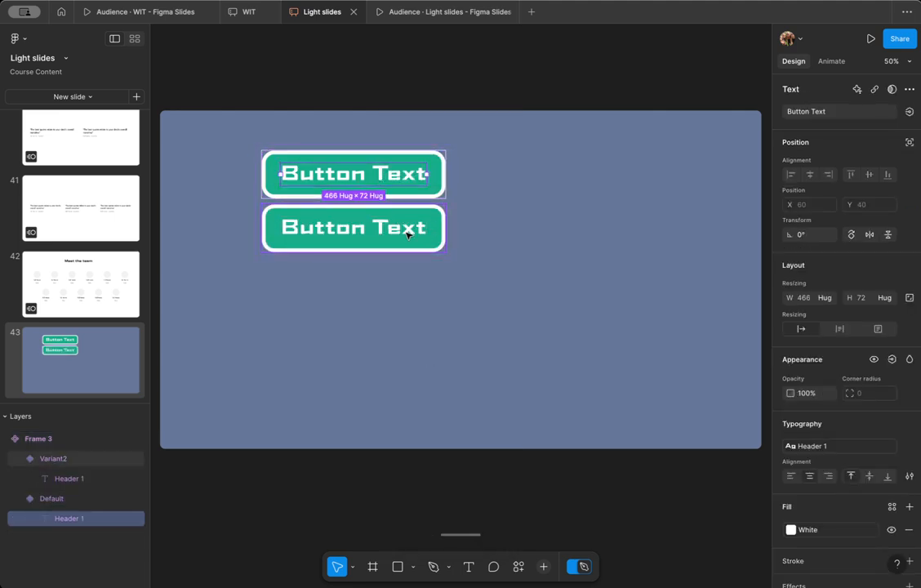
Step: Change the second button variant's fill color from green to magenta AD188F
{"action": "left_click", "coordinate": [423, 237]}
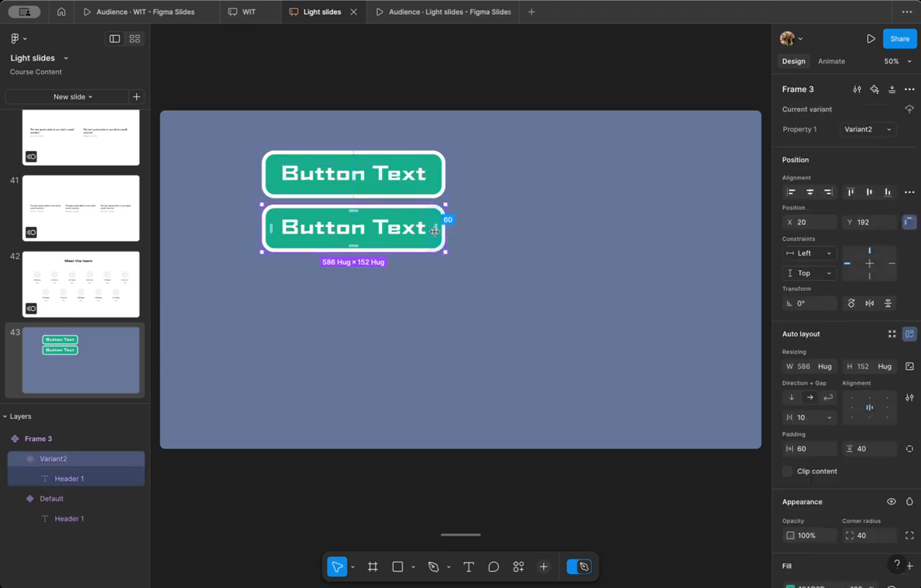
{"action": "scroll", "coordinate": [830, 435], "scroll_direction": "down", "scroll_amount": 5}
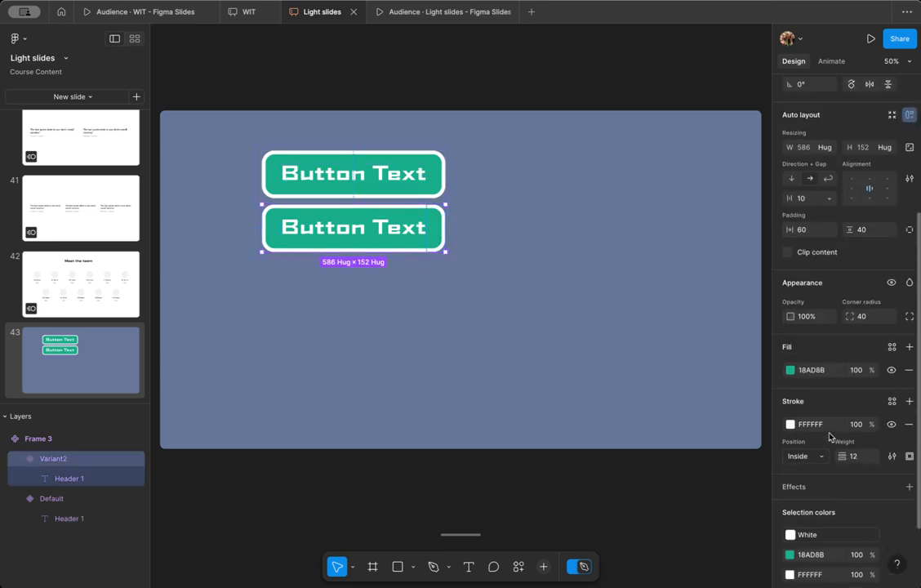
{"action": "left_click", "coordinate": [790, 367]}
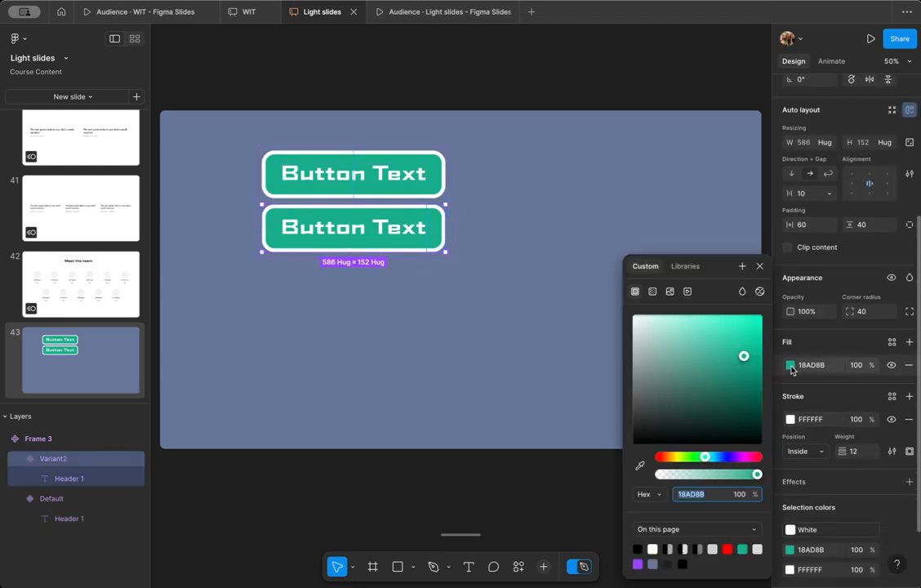
{"action": "left_click_drag", "start_coordinate": [707, 464], "coordinate": [745, 462]}
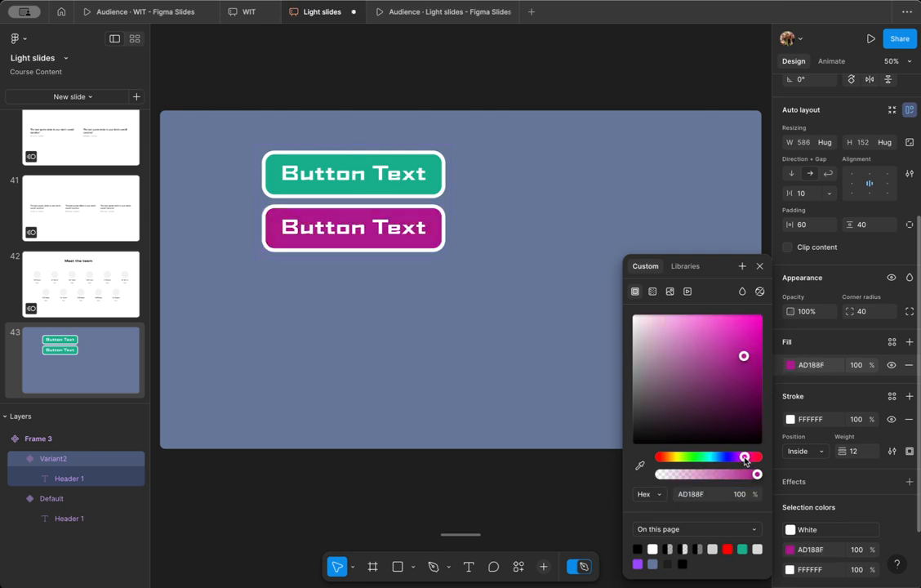
{"action": "left_click", "coordinate": [760, 267]}
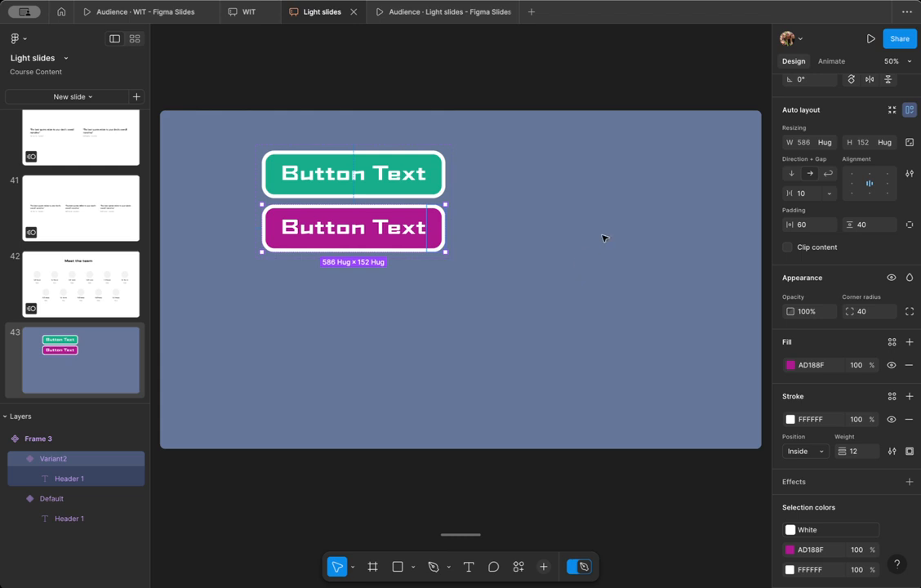
{"action": "left_click", "coordinate": [377, 233]}
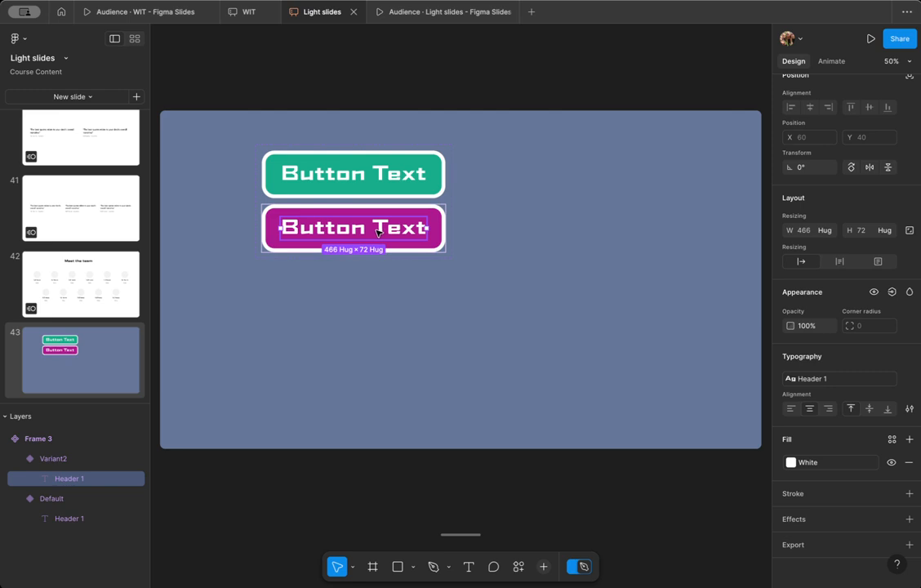
{"action": "double_click", "coordinate": [377, 233]}
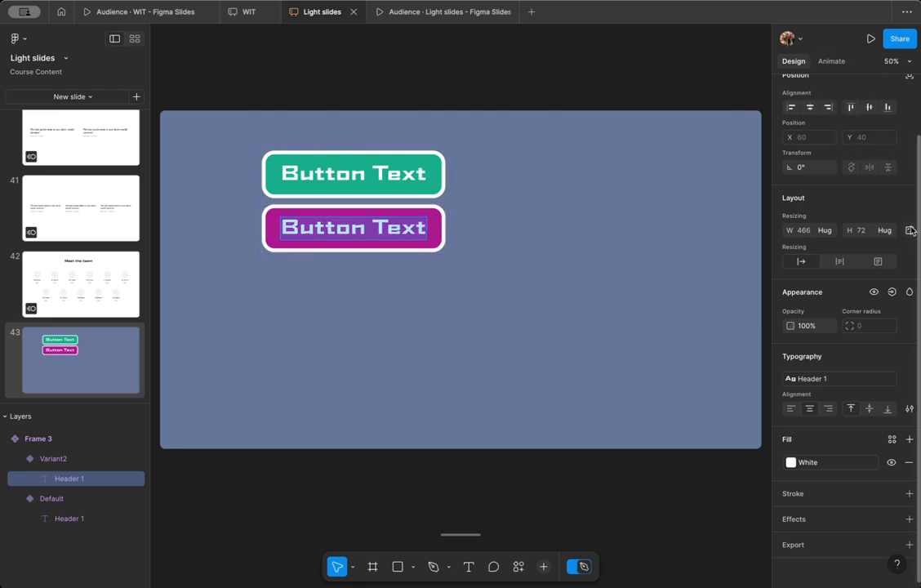
{"action": "key", "text": "Escape"}
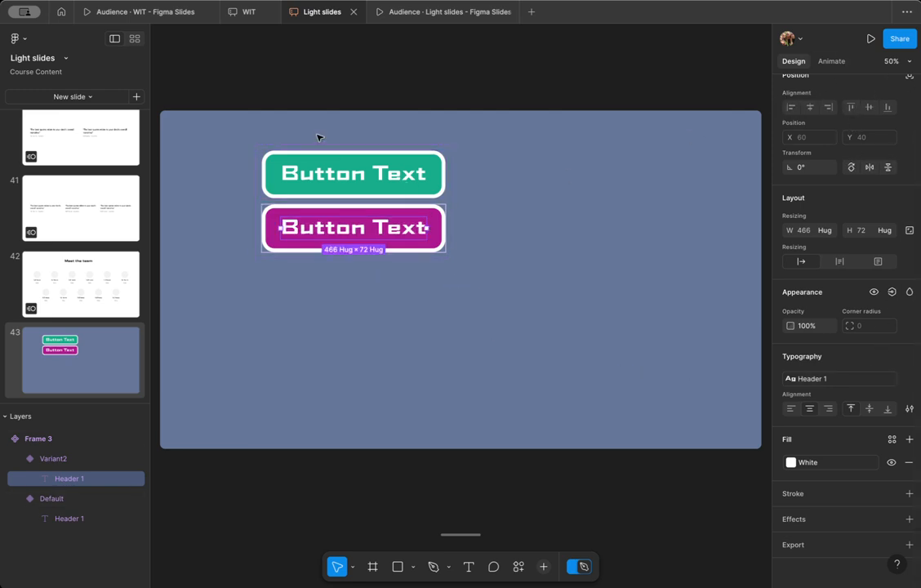
Step: Rename the component's variant property to Buttons
{"action": "left_click", "coordinate": [313, 152]}
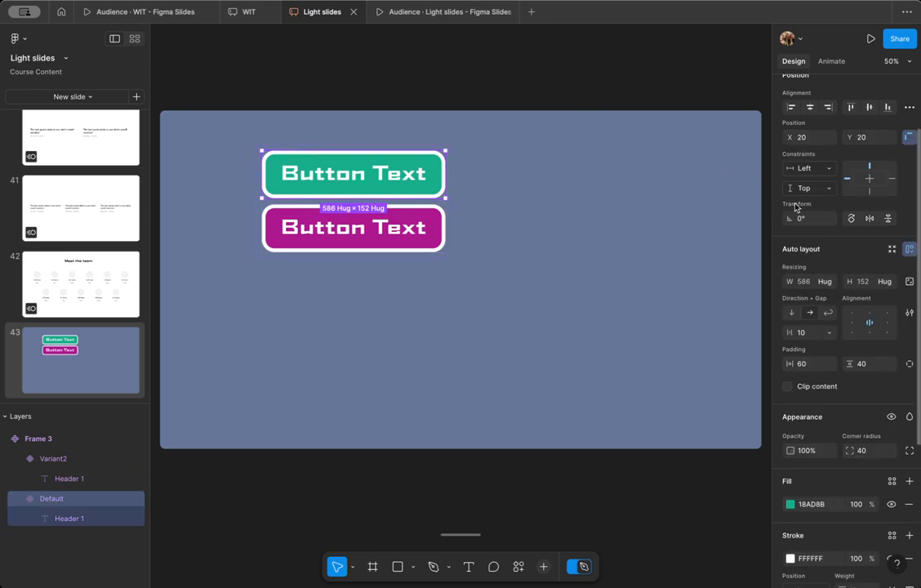
{"action": "scroll", "coordinate": [800, 196], "scroll_direction": "up", "scroll_amount": 3}
{"action": "left_click", "coordinate": [875, 133]}
{"action": "left_click", "coordinate": [817, 133]}
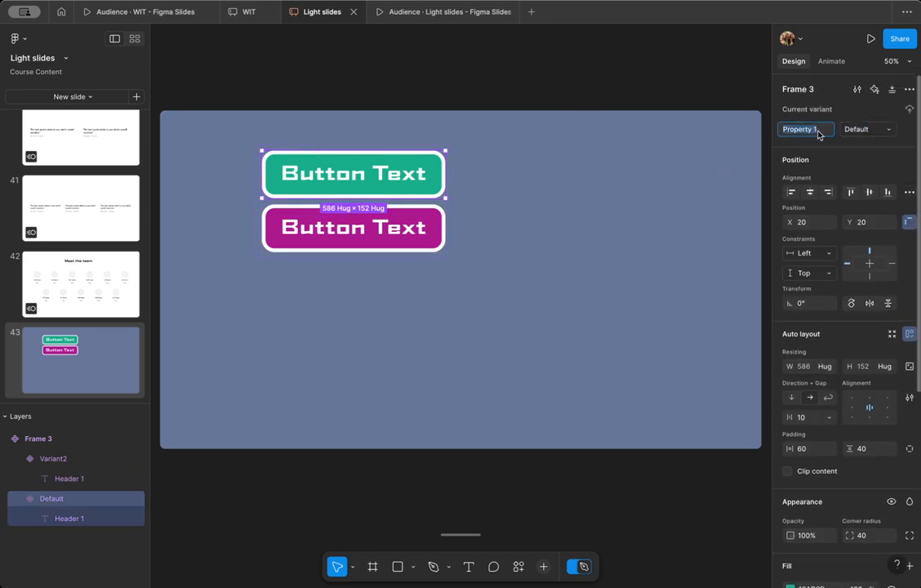
{"action": "type", "text": "Buttons"}
{"action": "key", "text": "Return"}
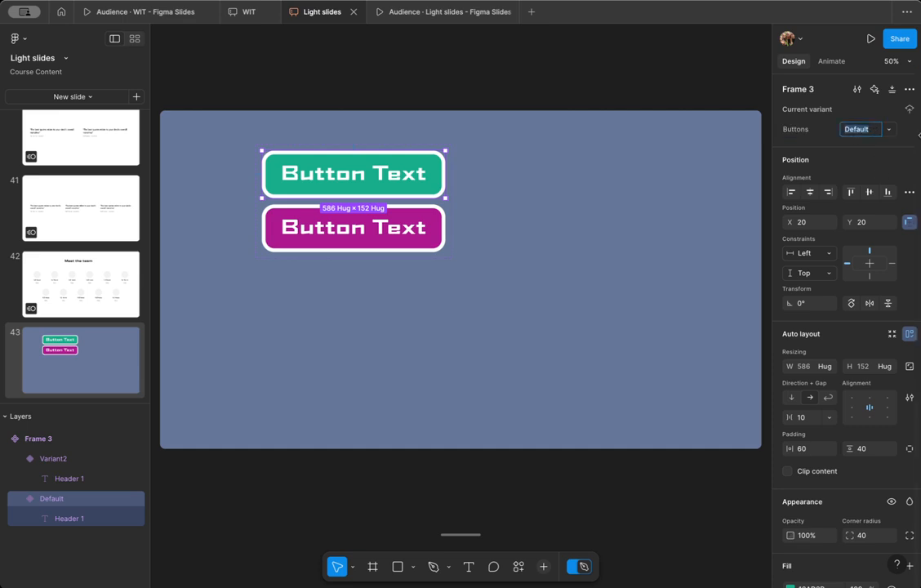
Step: Rename the green default button variant to Home
{"action": "left_click", "coordinate": [648, 220]}
{"action": "left_click", "coordinate": [410, 222]}
{"action": "left_click", "coordinate": [412, 227]}
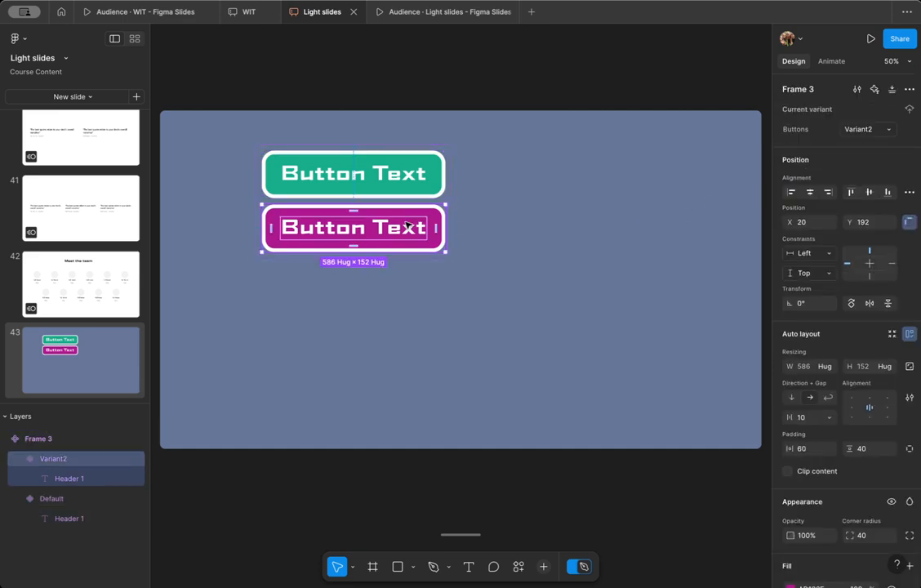
{"action": "double_click", "coordinate": [404, 183]}
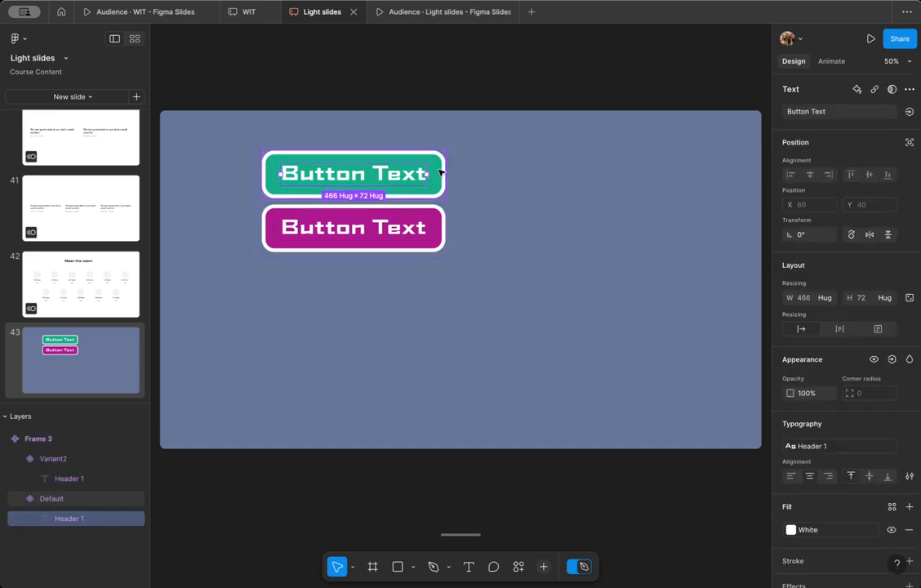
{"action": "key", "text": "Escape"}
{"action": "left_click", "coordinate": [860, 130]}
{"action": "type", "text": "Home"}
{"action": "left_click", "coordinate": [567, 254]}
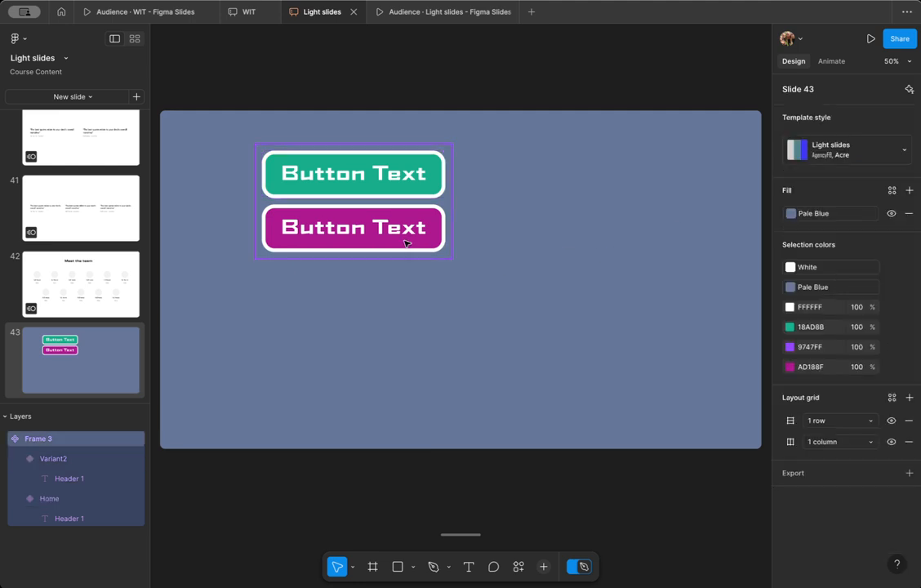
Step: Rename the magenta button variant to Thriftbooks
{"action": "left_click", "coordinate": [408, 238]}
{"action": "left_click", "coordinate": [414, 236]}
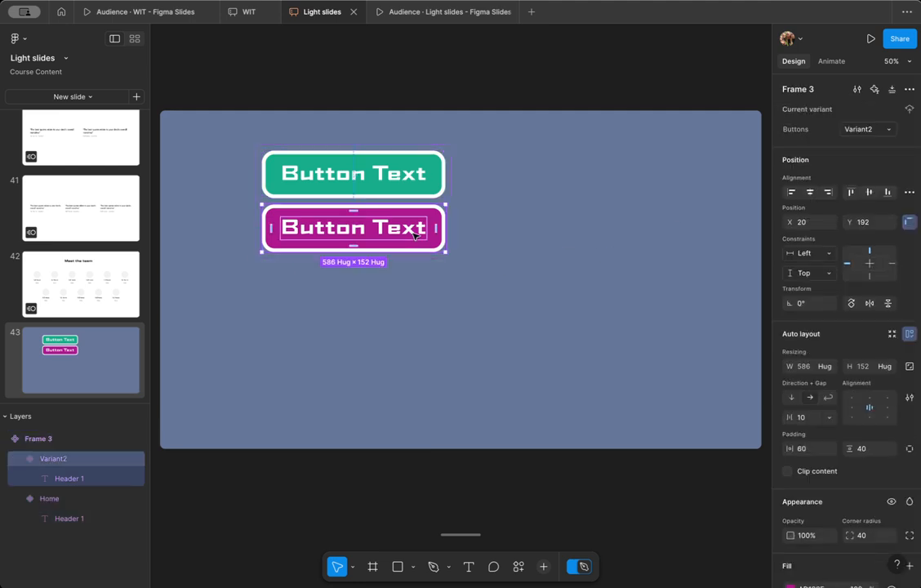
{"action": "left_click", "coordinate": [857, 129]}
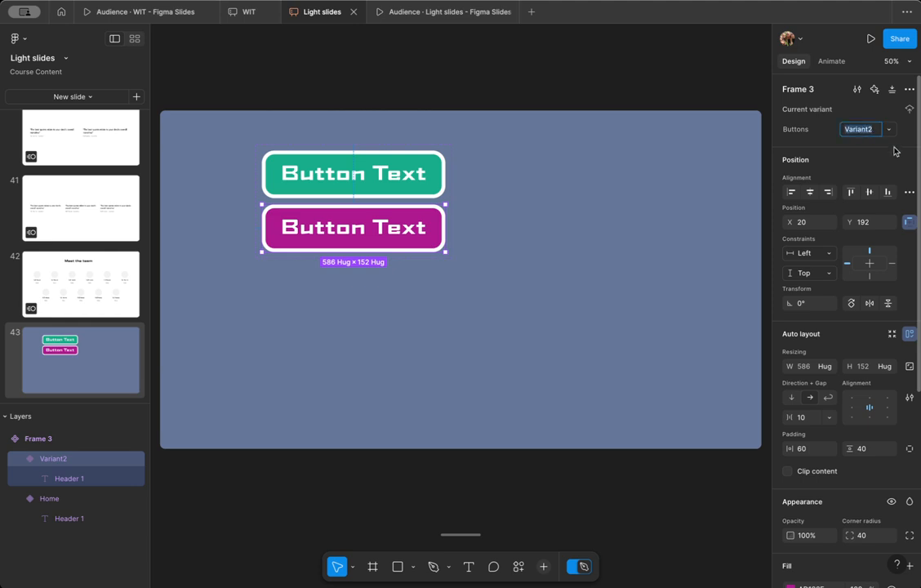
{"action": "type", "text": "Thriftbooks"}
{"action": "key", "text": "Return"}
{"action": "left_click", "coordinate": [639, 230]}
Step: Create a variable named Home link with the value Home in the Light slides collection for the magenta button's text
{"action": "left_click", "coordinate": [402, 231]}
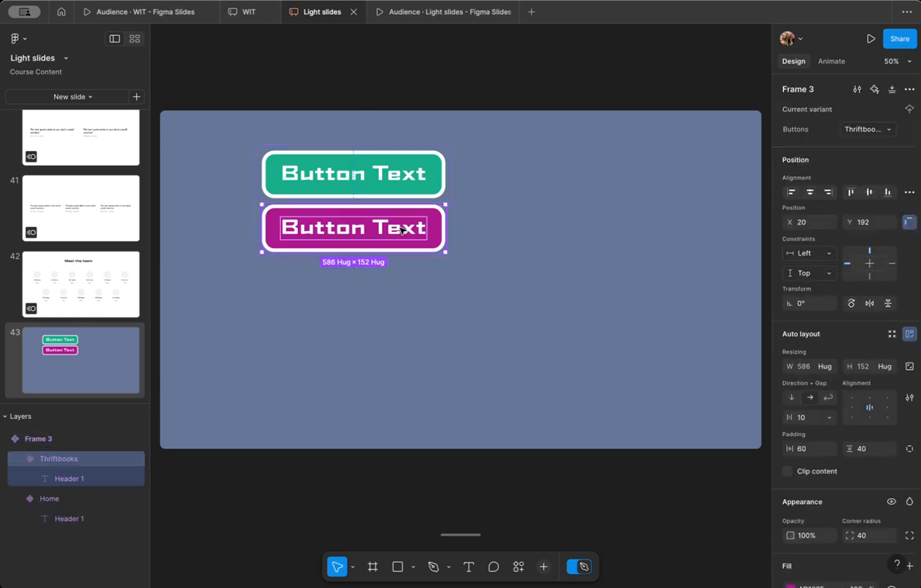
{"action": "double_click", "coordinate": [402, 230]}
{"action": "double_click", "coordinate": [402, 230]}
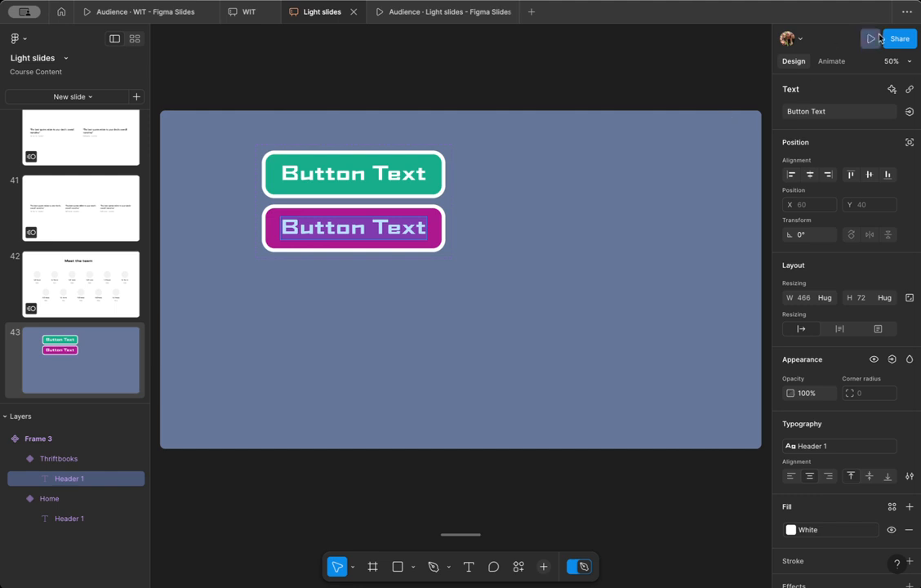
{"action": "left_click", "coordinate": [910, 112]}
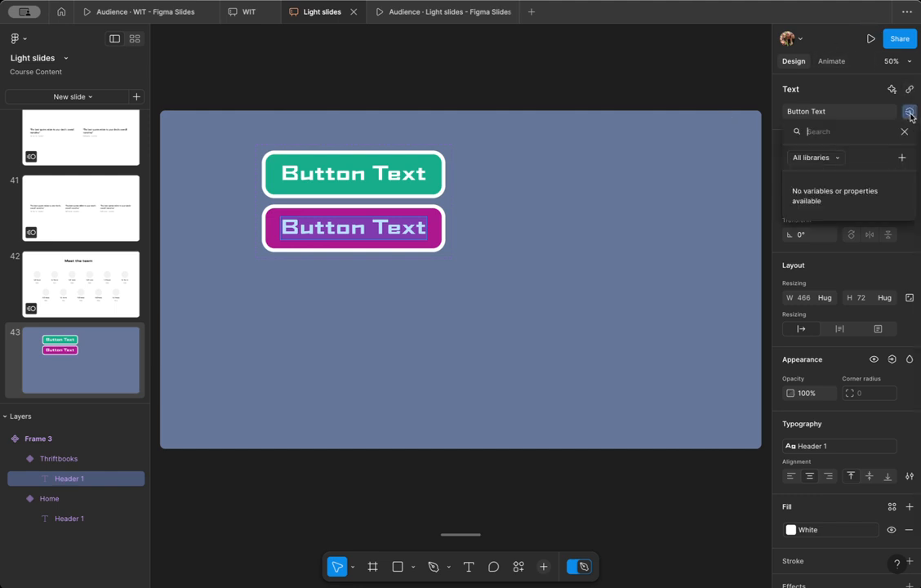
{"action": "left_click", "coordinate": [902, 159]}
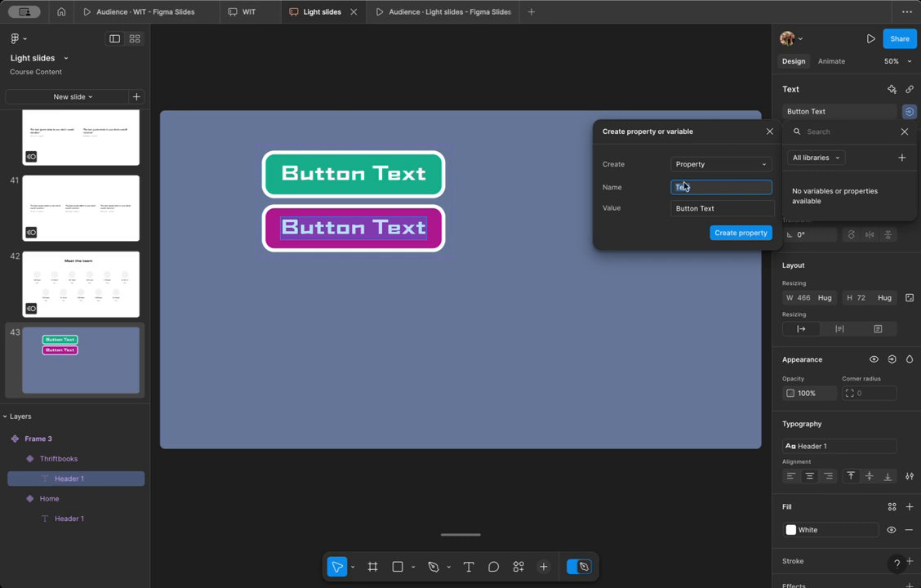
{"action": "left_click", "coordinate": [734, 165]}
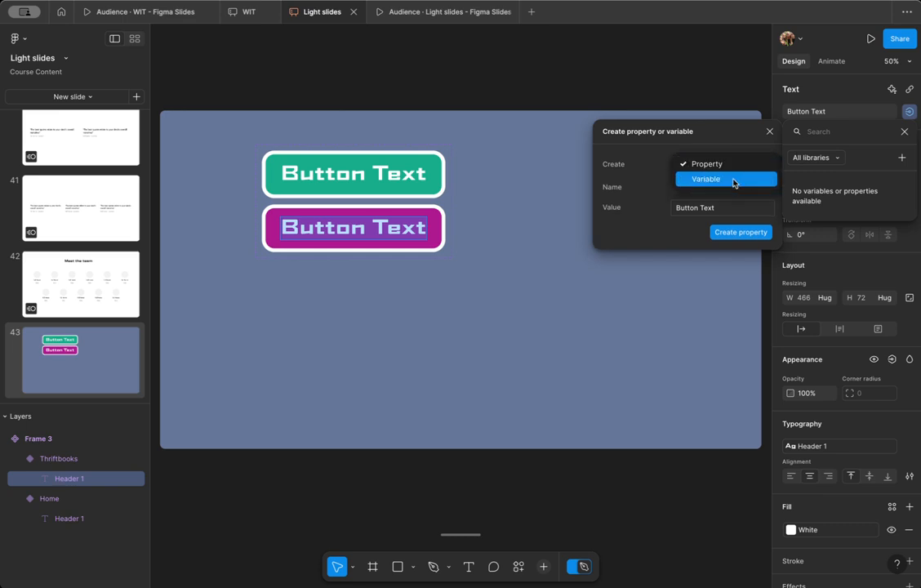
{"action": "left_click", "coordinate": [726, 179]}
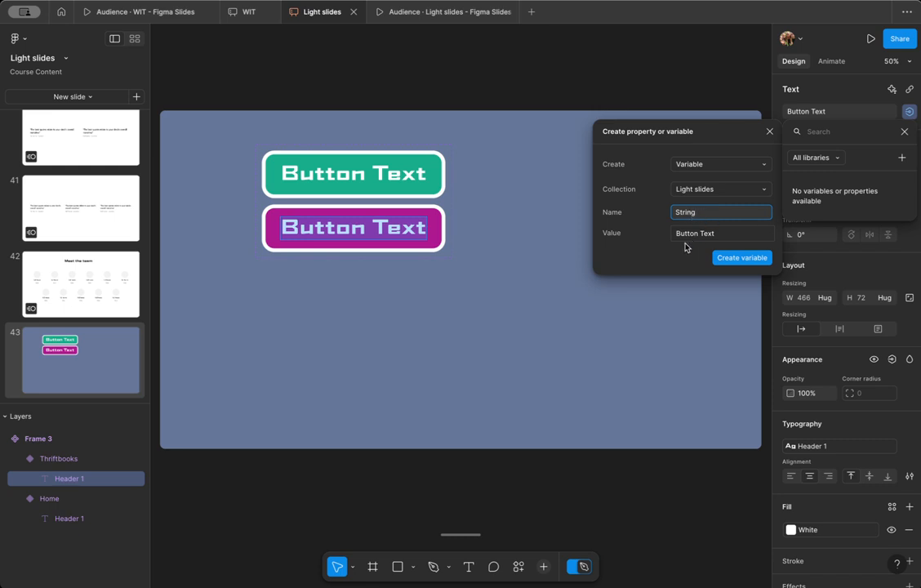
{"action": "left_click_drag", "start_coordinate": [693, 211], "coordinate": [678, 211]}
{"action": "type", "text": "Home link"}
{"action": "left_click", "coordinate": [717, 233]}
{"action": "type", "text": "H"}
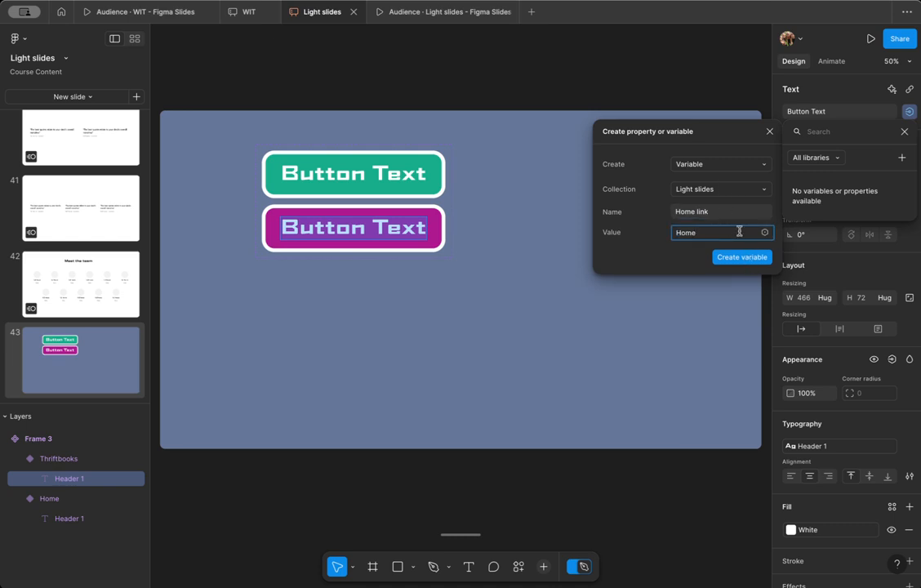
{"action": "left_click", "coordinate": [739, 257]}
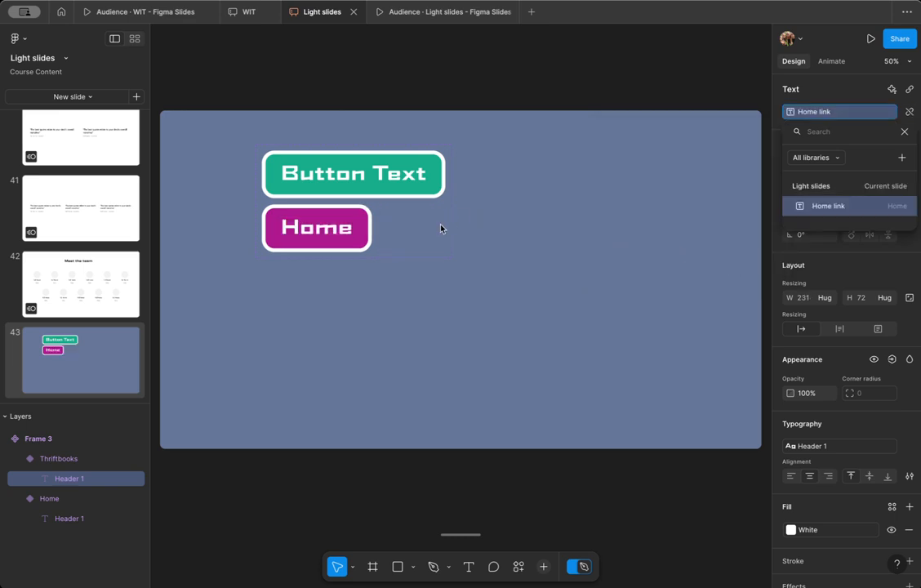
Step: Link the magenta button's Home text to the personal website's URL
{"action": "double_click", "coordinate": [355, 216]}
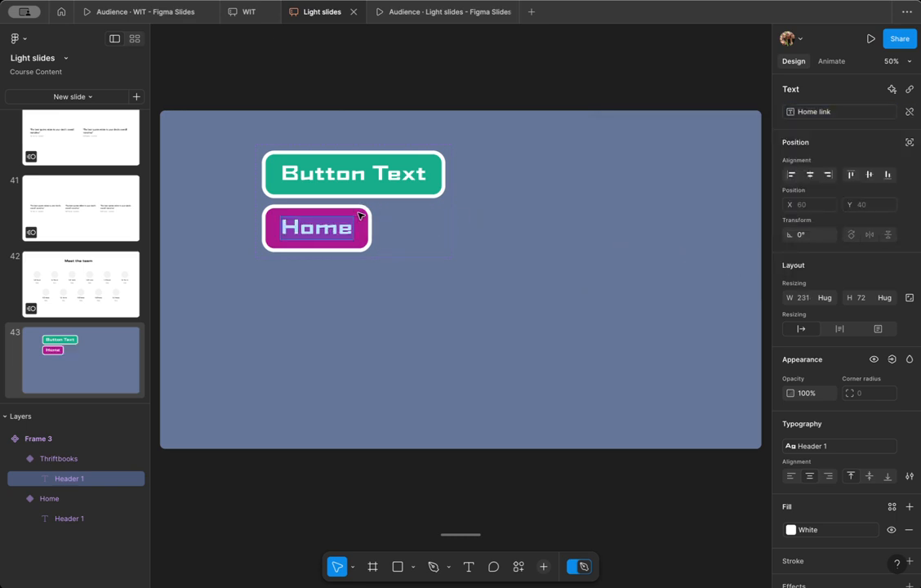
{"action": "left_click", "coordinate": [910, 89]}
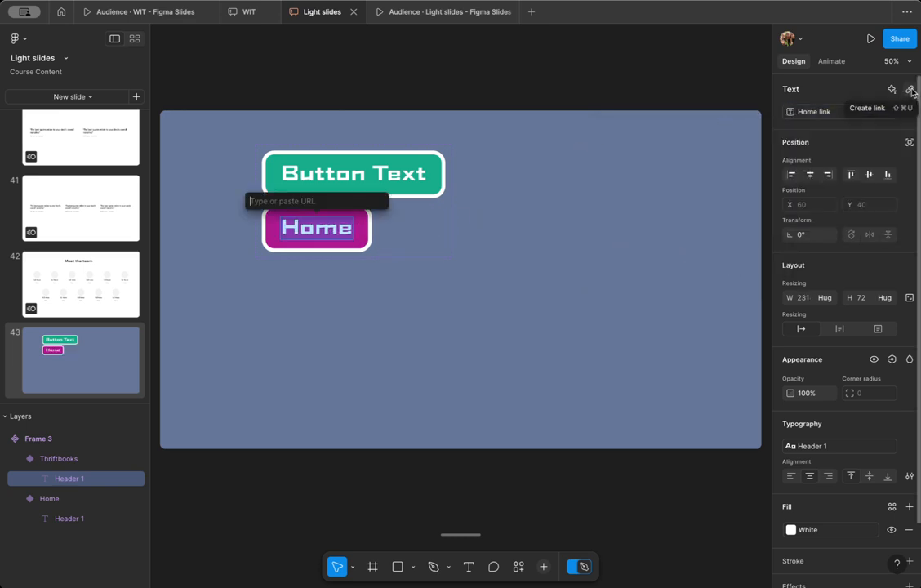
{"action": "type", "text": "http://alannarisse.com"}
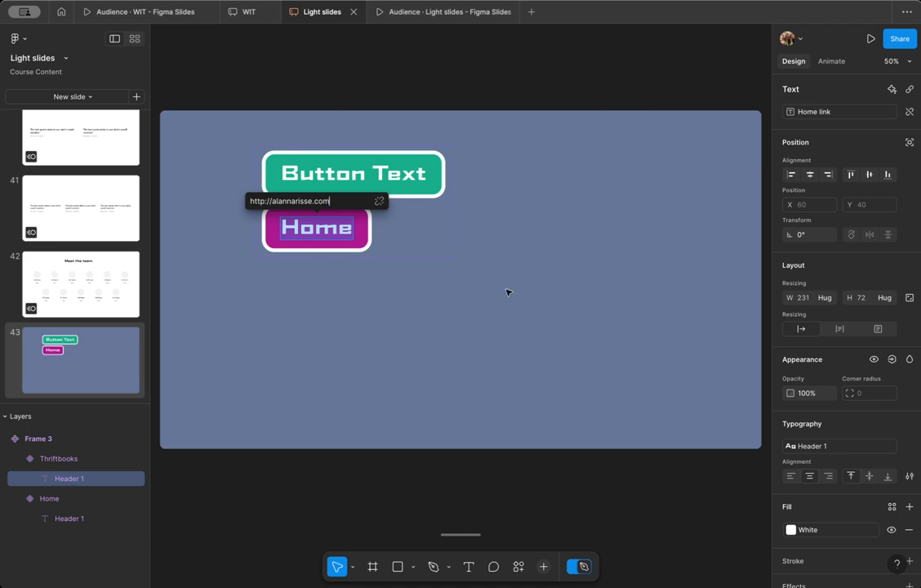
{"action": "key", "text": "Escape"}
Step: Start a new variable in the Light slides collection for the green button's text
{"action": "left_click", "coordinate": [392, 179]}
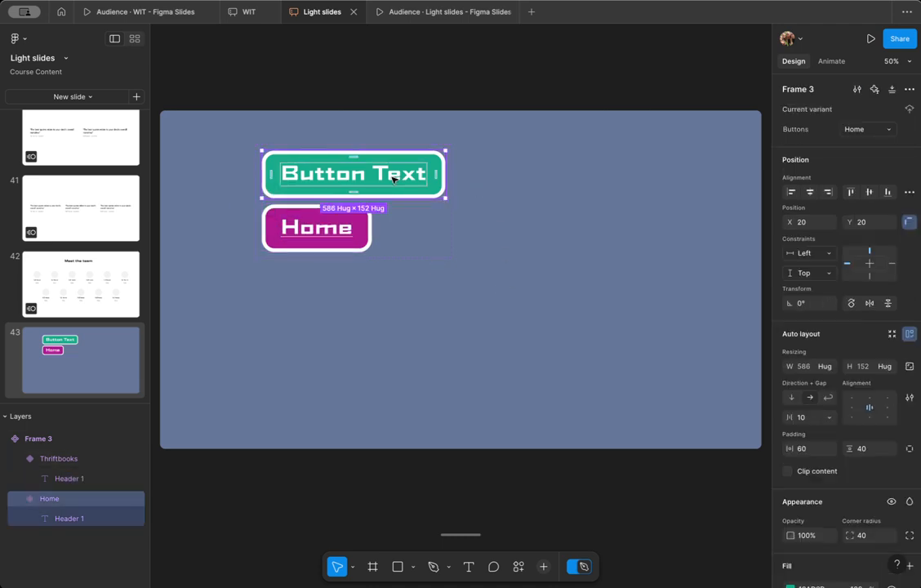
{"action": "double_click", "coordinate": [393, 179]}
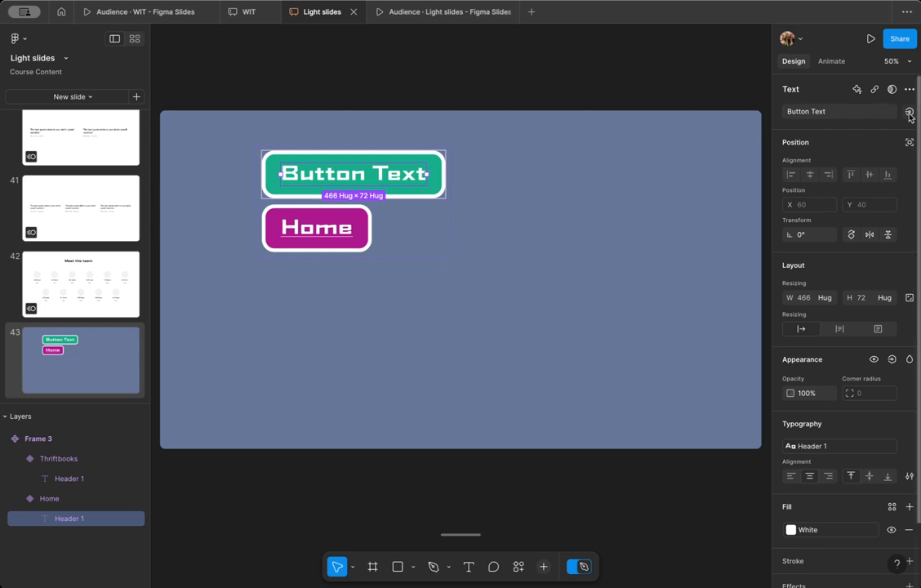
{"action": "left_click", "coordinate": [400, 176]}
{"action": "double_click", "coordinate": [400, 177]}
{"action": "double_click", "coordinate": [420, 169]}
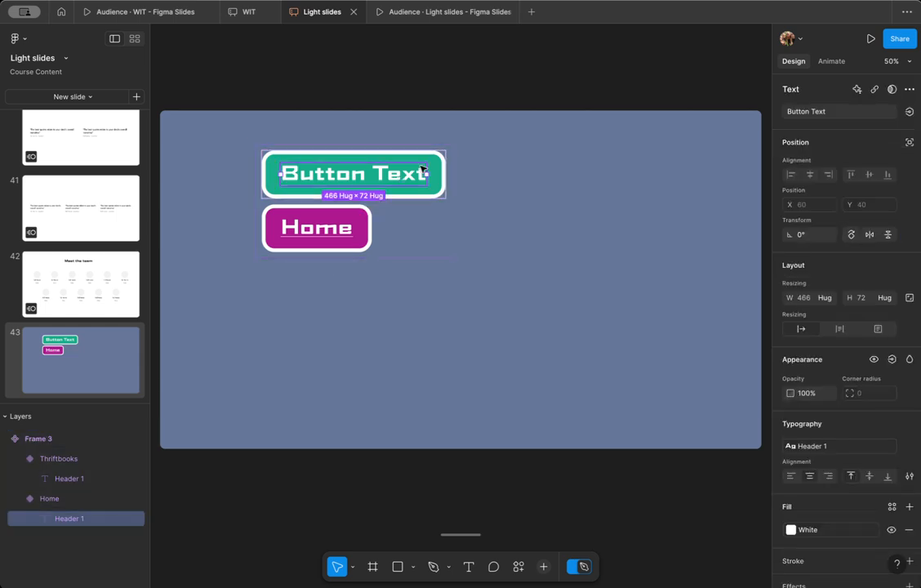
{"action": "left_click", "coordinate": [910, 112]}
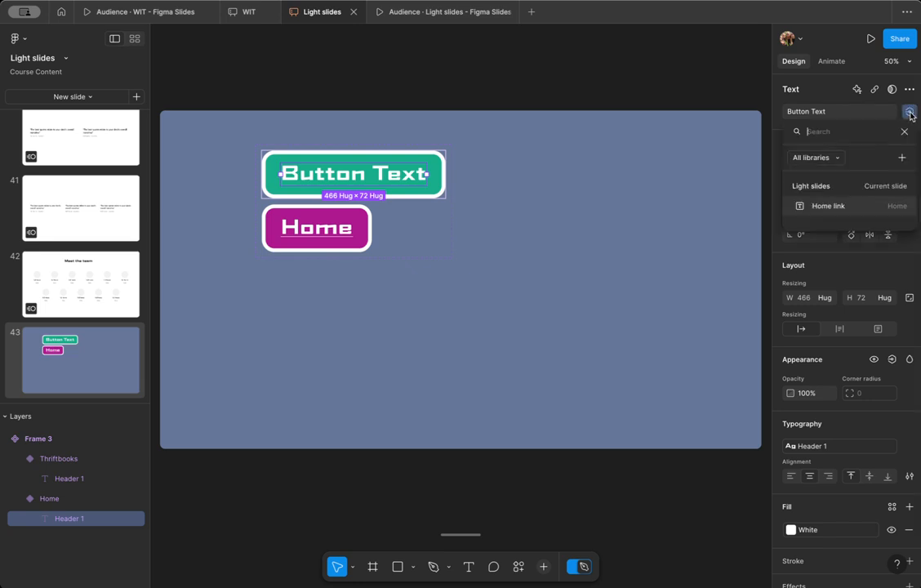
{"action": "left_click", "coordinate": [902, 159]}
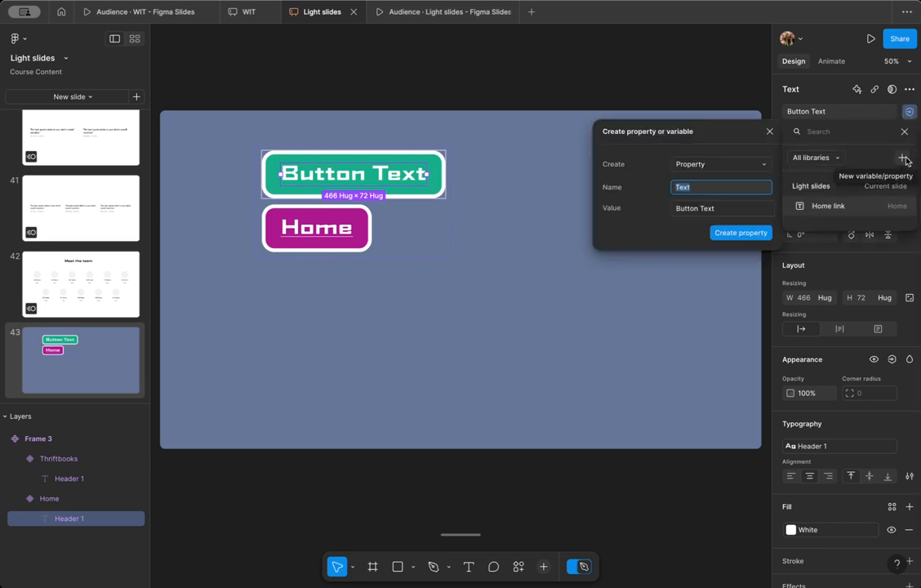
{"action": "left_click", "coordinate": [737, 167]}
{"action": "left_click", "coordinate": [729, 178]}
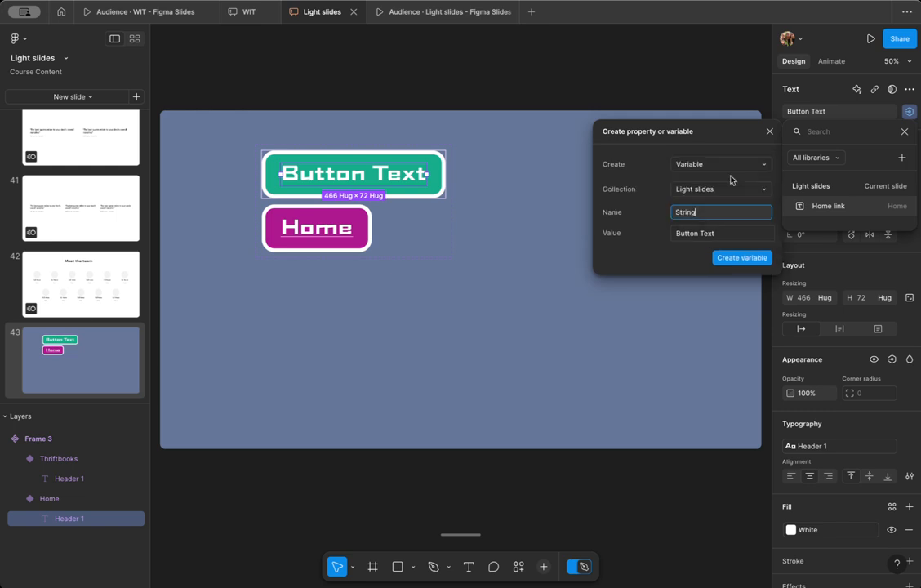
Step: Try to create the green button's text variable with the name Bookshop.org and the value Bookshop
{"action": "double_click", "coordinate": [710, 214]}
{"action": "type", "text": "Bookshop.org"}
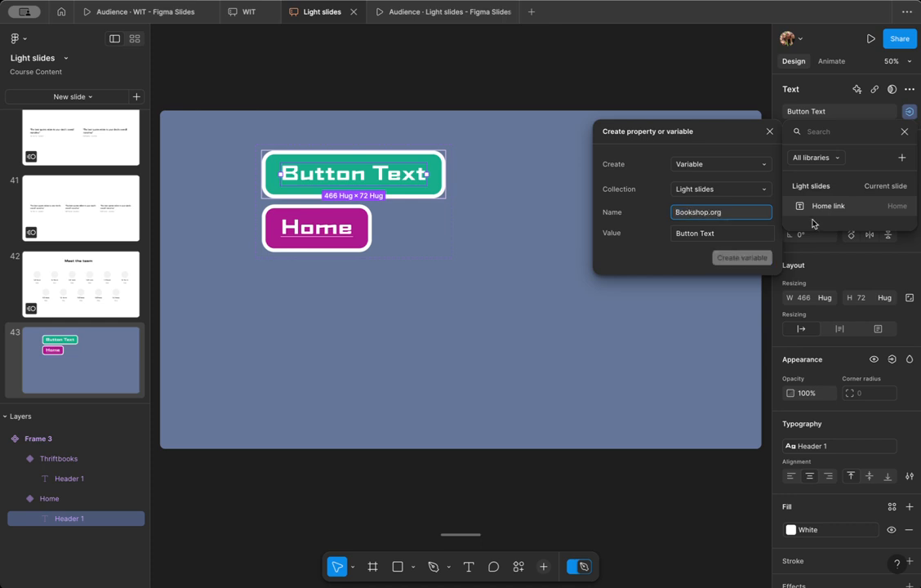
{"action": "key", "text": "super+Left"}
{"action": "left_click", "coordinate": [723, 234]}
{"action": "type", "text": "Books"}
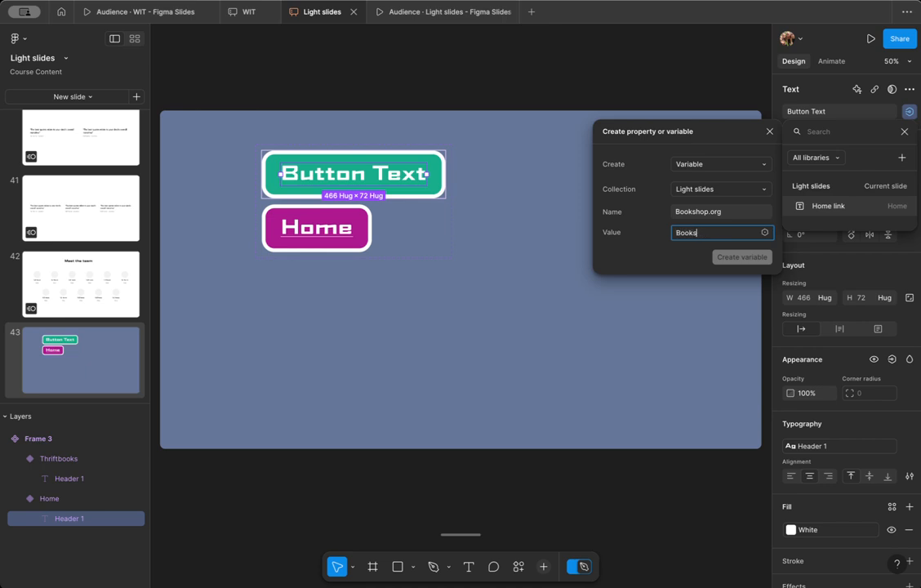
{"action": "type", "text": "hop"}
{"action": "left_click", "coordinate": [679, 268]}
{"action": "left_click", "coordinate": [742, 257]}
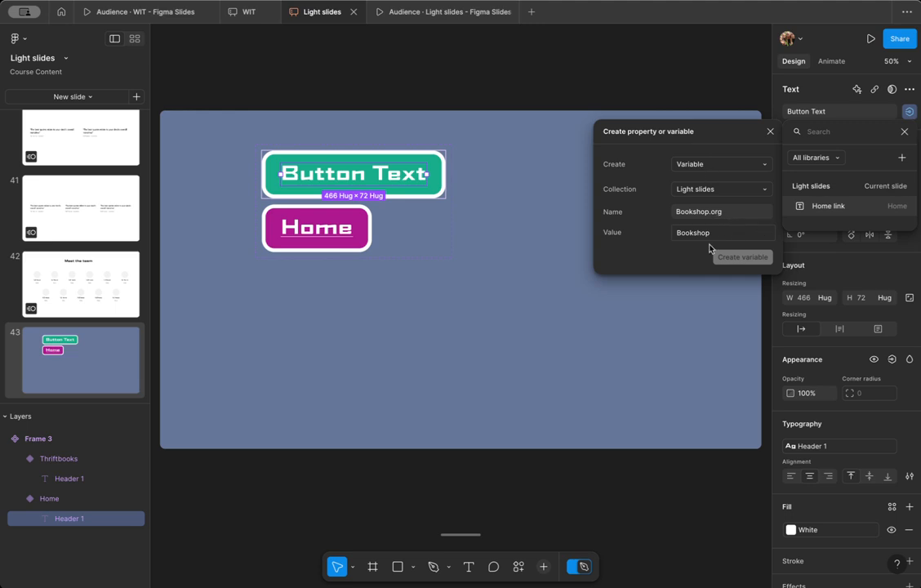
{"action": "left_click", "coordinate": [765, 234]}
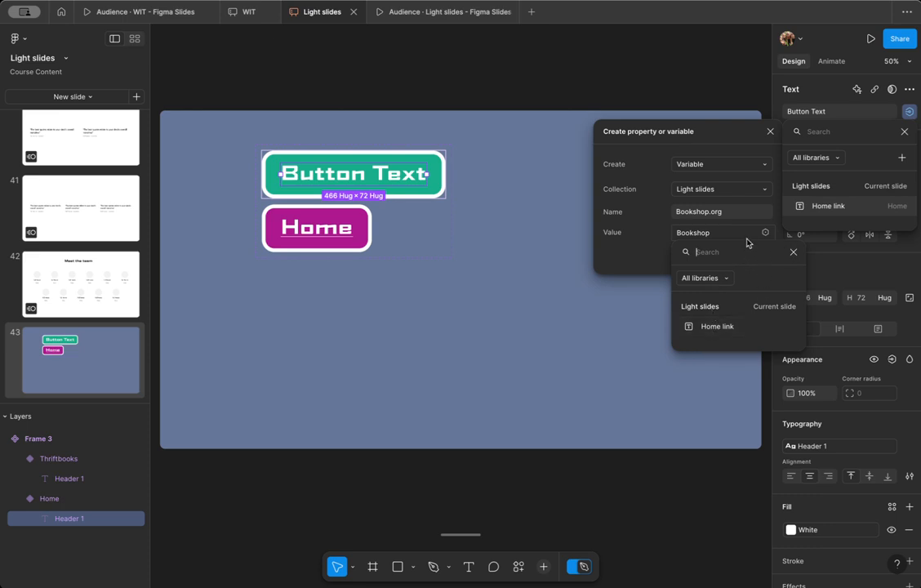
{"action": "left_click", "coordinate": [628, 262]}
Step: Name the new variable Bookshop, give it the value Bookshop.org, and create it for the green button's text
{"action": "left_click", "coordinate": [732, 167]}
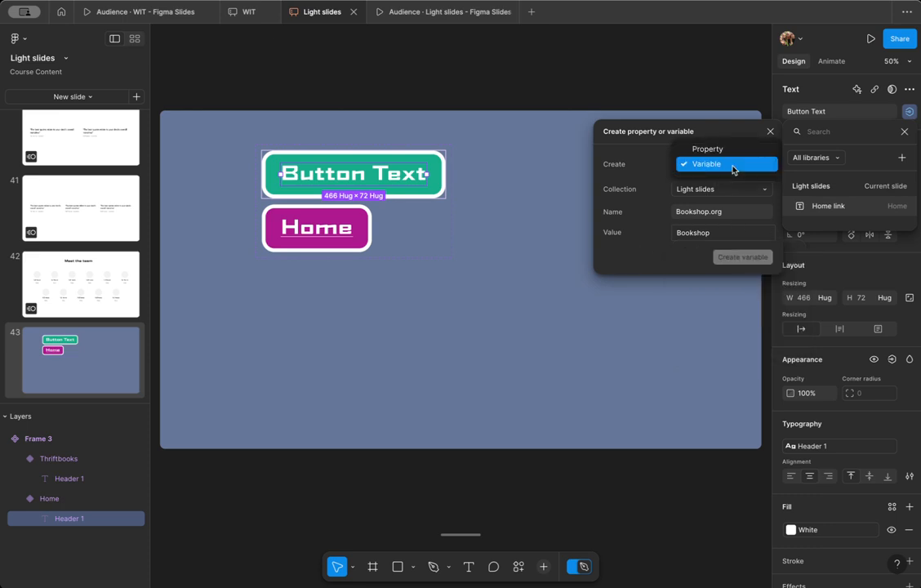
{"action": "left_click", "coordinate": [733, 216]}
{"action": "left_click", "coordinate": [726, 215]}
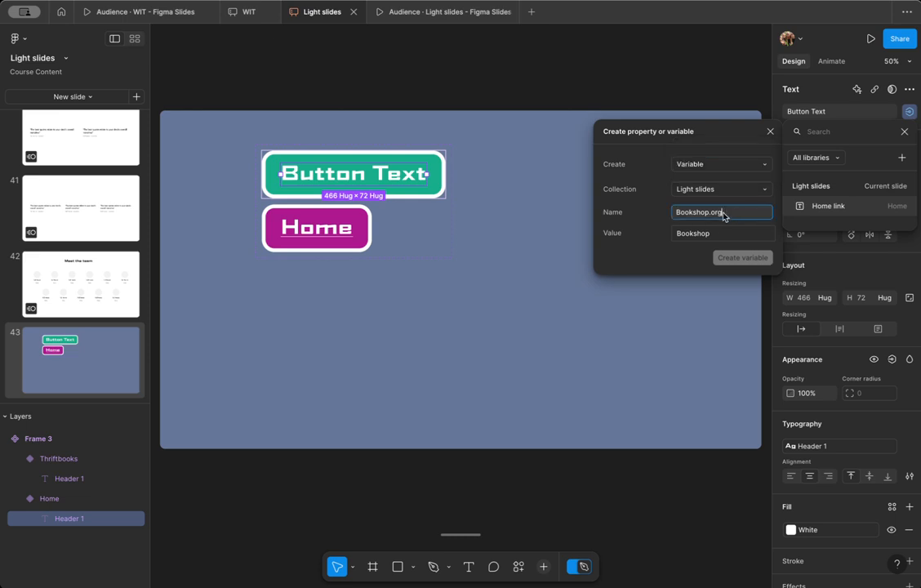
{"action": "key", "text": "BackSpace"}
{"action": "key", "text": "BackSpace"}
{"action": "key", "text": "BackSpace"}
{"action": "key", "text": "BackSpace"}
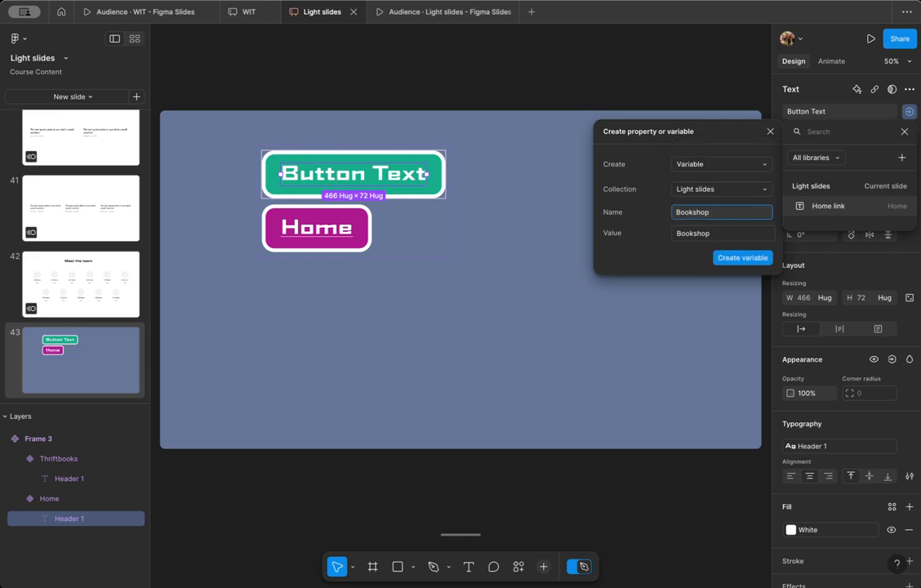
{"action": "left_click", "coordinate": [730, 234]}
{"action": "left_click", "coordinate": [729, 234]}
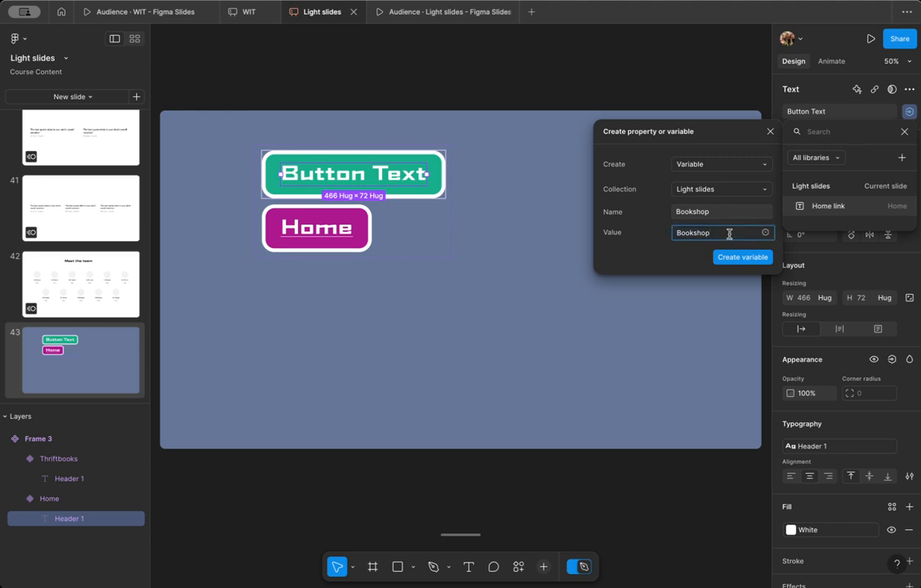
{"action": "left_click", "coordinate": [750, 260]}
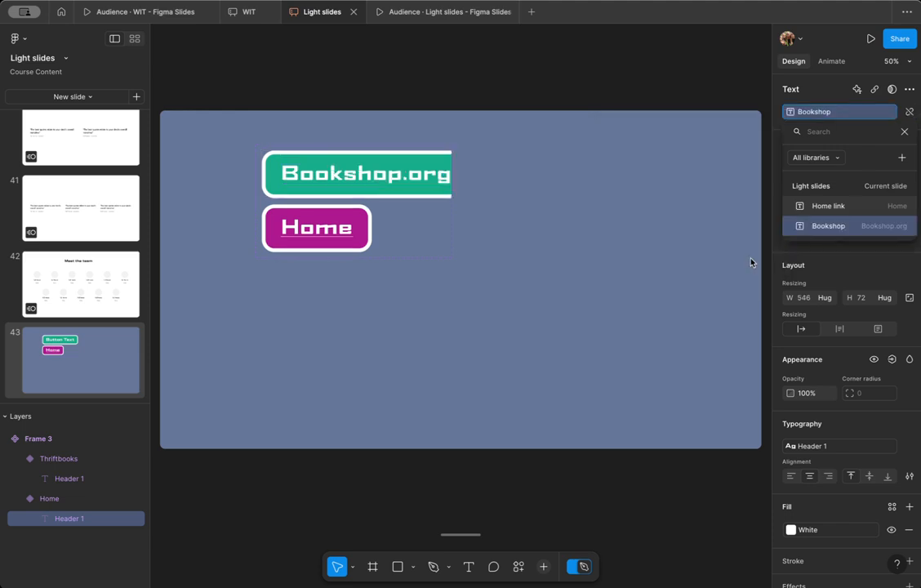
Step: Widen the button component set to about 752 so the whole green Bookshop.org button fits inside
{"action": "left_click", "coordinate": [341, 144]}
{"action": "left_click", "coordinate": [265, 143]}
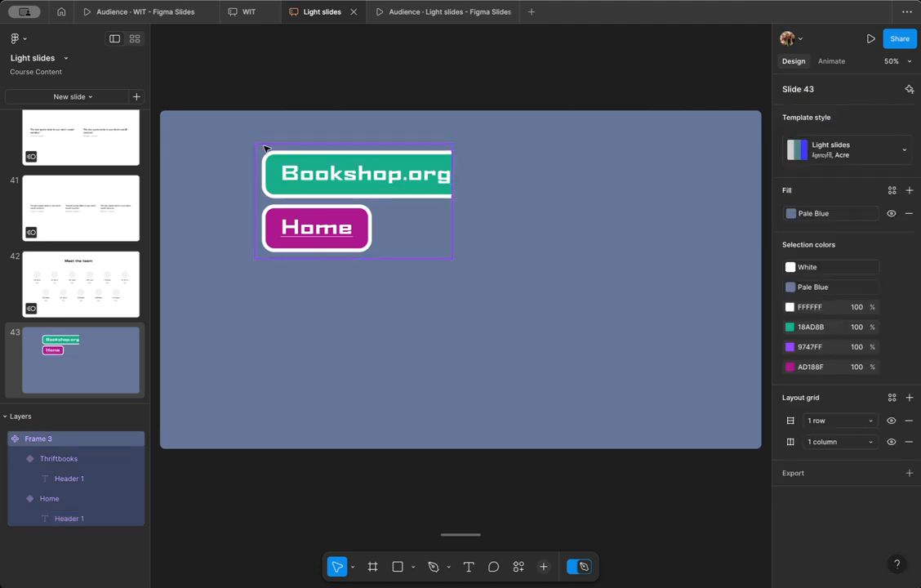
{"action": "left_click", "coordinate": [264, 148]}
{"action": "left_click_drag", "start_coordinate": [452, 218], "coordinate": [486, 217]}
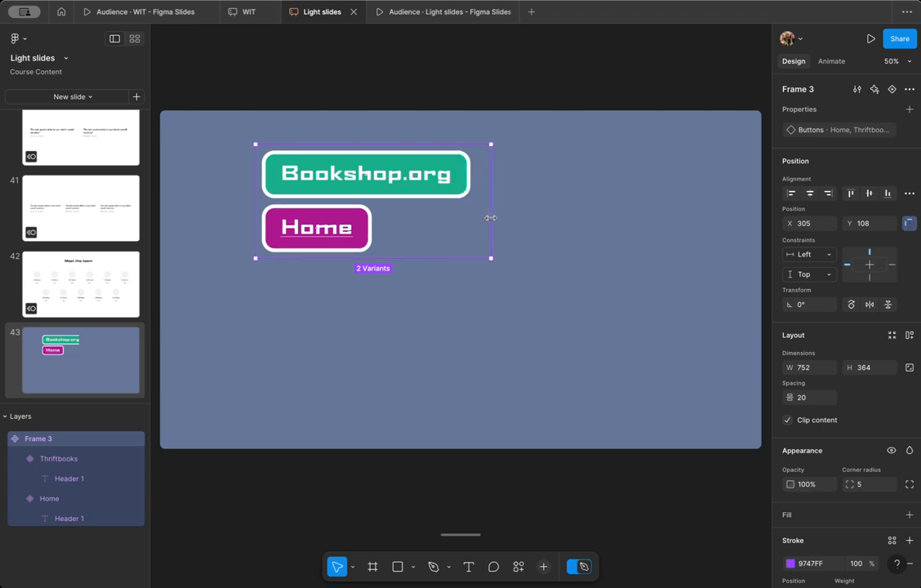
Step: Add a drop shadow effect to both the green and the magenta button variants
{"action": "left_click", "coordinate": [453, 162]}
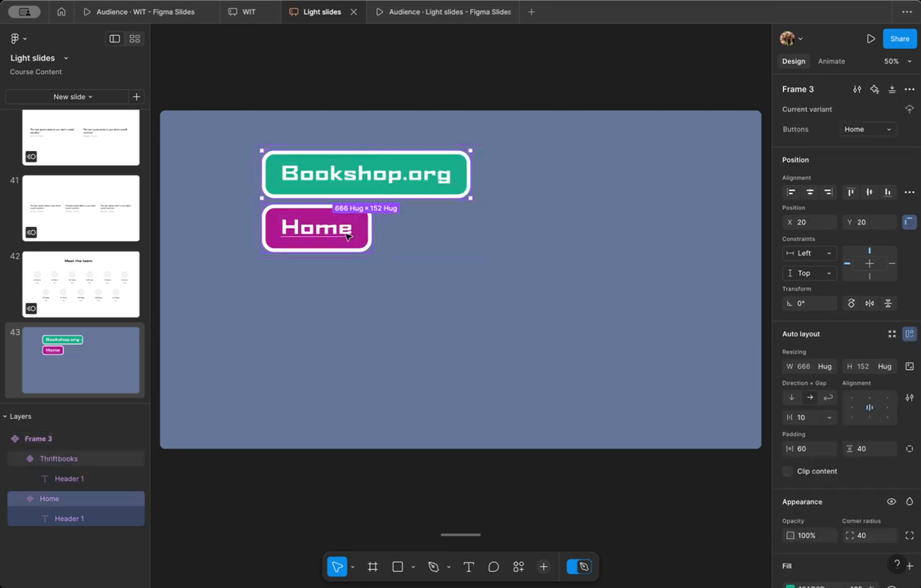
{"action": "left_click", "coordinate": [317, 214], "text": "shift"}
{"action": "scroll", "coordinate": [788, 457], "scroll_direction": "down", "scroll_amount": 5}
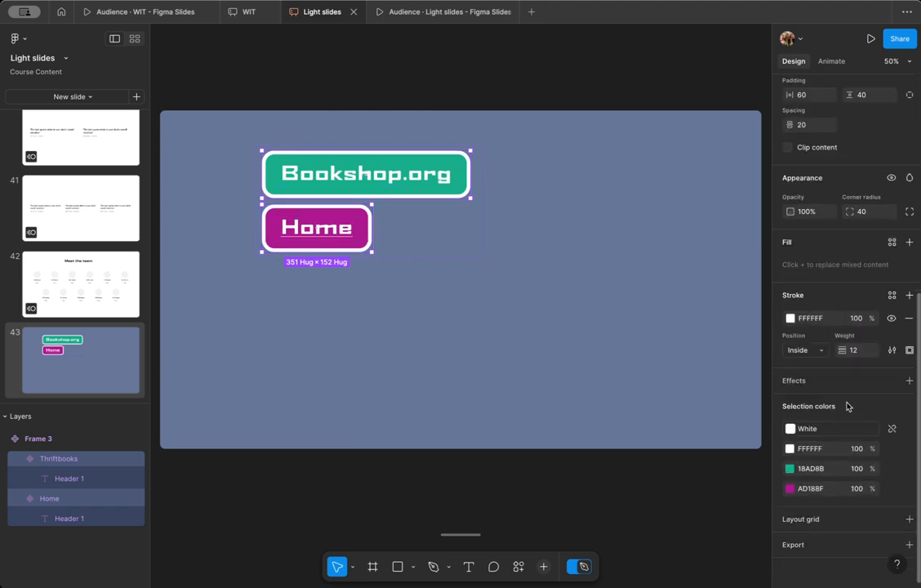
{"action": "left_click", "coordinate": [802, 383]}
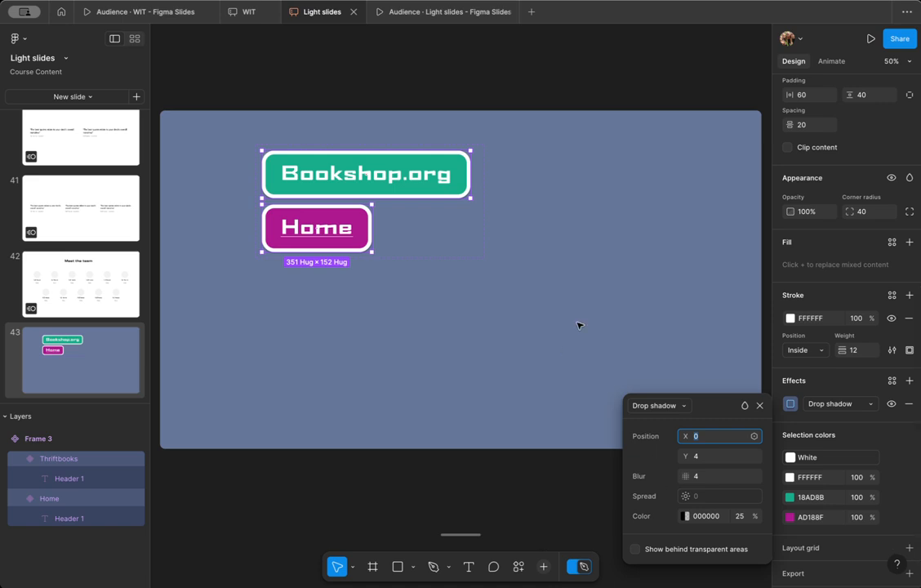
{"action": "left_click", "coordinate": [545, 310]}
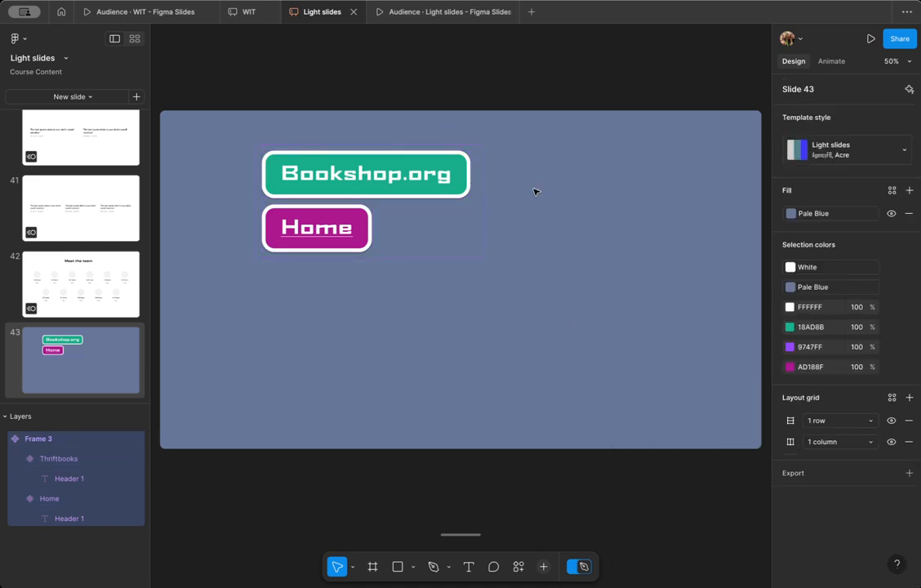
Step: Insert the magenta Home button from the local components on slide 41 and place it near the slide's lower-left corner, at about X 77, Y 884
{"action": "left_click", "coordinate": [119, 199]}
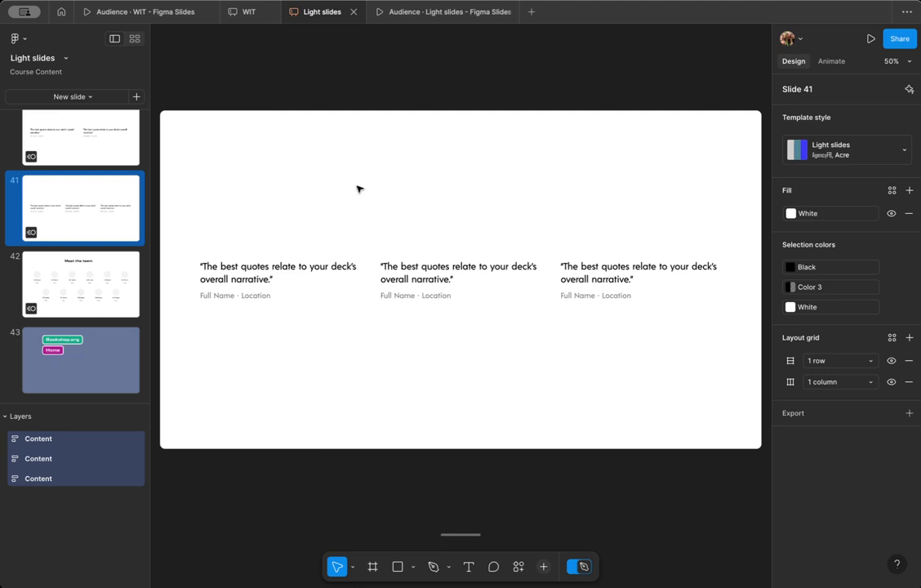
{"action": "left_click", "coordinate": [543, 566]}
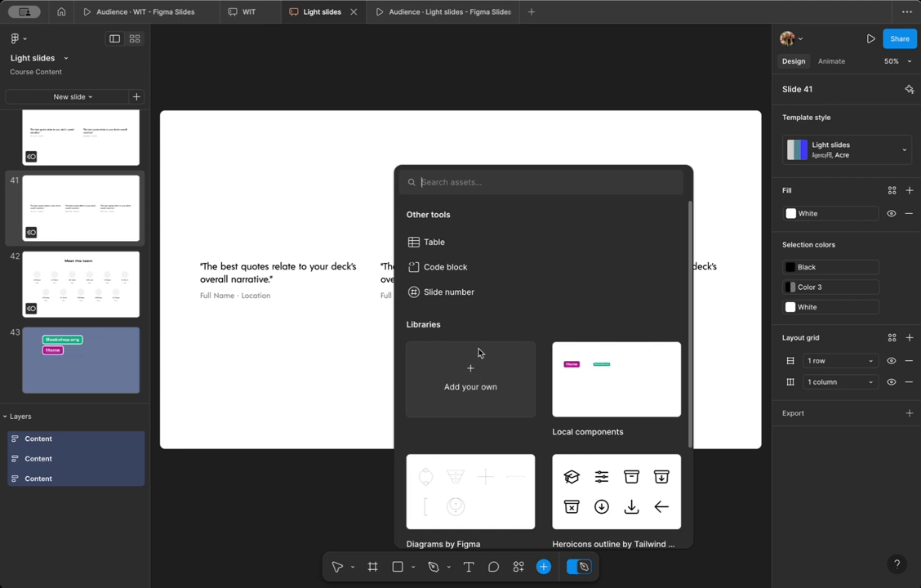
{"action": "left_click", "coordinate": [643, 397]}
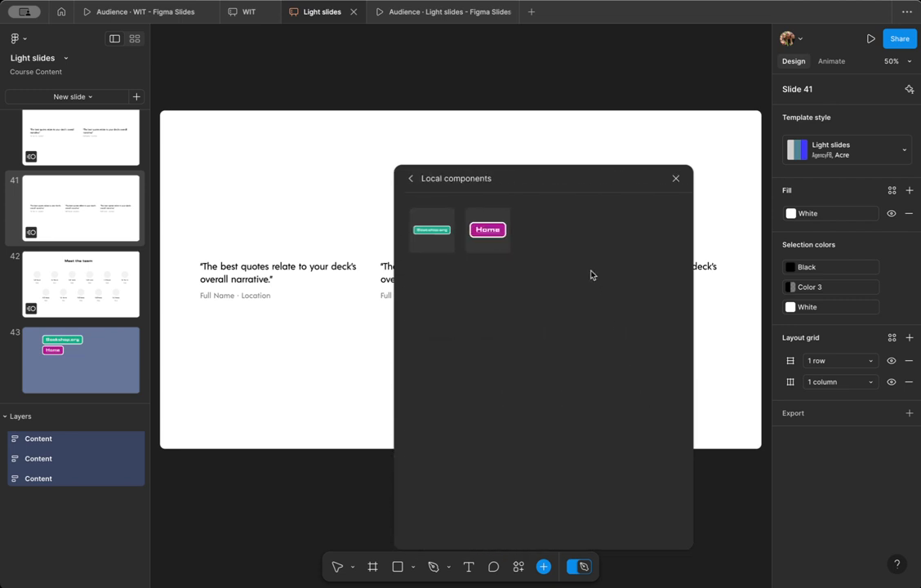
{"action": "left_click", "coordinate": [499, 232]}
{"action": "left_click_drag", "start_coordinate": [529, 323], "coordinate": [703, 401]}
{"action": "left_click", "coordinate": [658, 361]}
{"action": "left_click", "coordinate": [688, 400]}
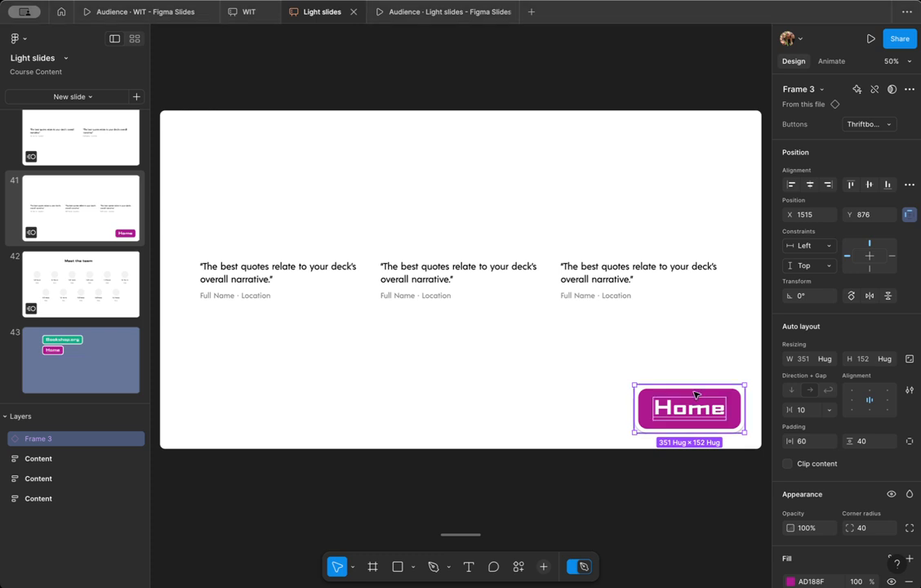
{"action": "left_click", "coordinate": [686, 379]}
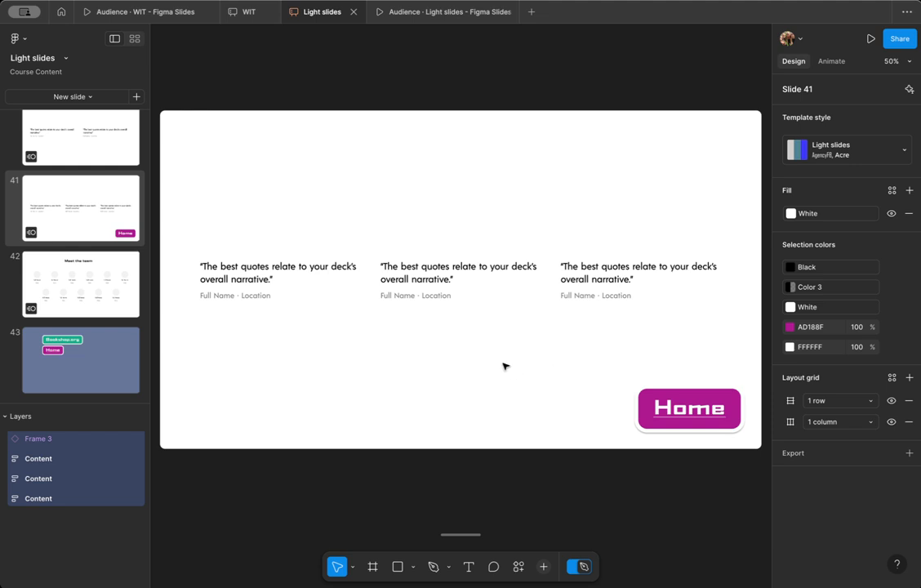
{"action": "left_click_drag", "start_coordinate": [687, 400], "coordinate": [239, 401]}
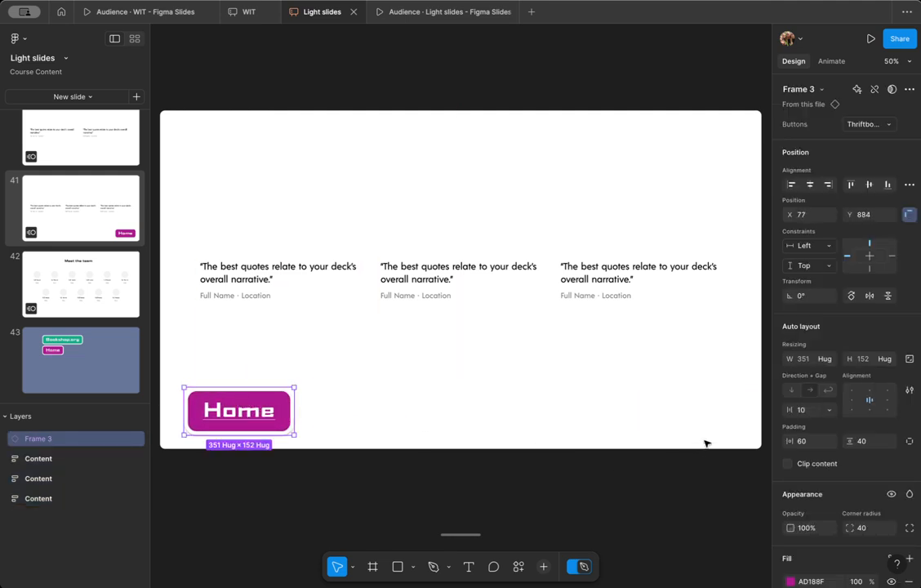
{"action": "left_click", "coordinate": [752, 437]}
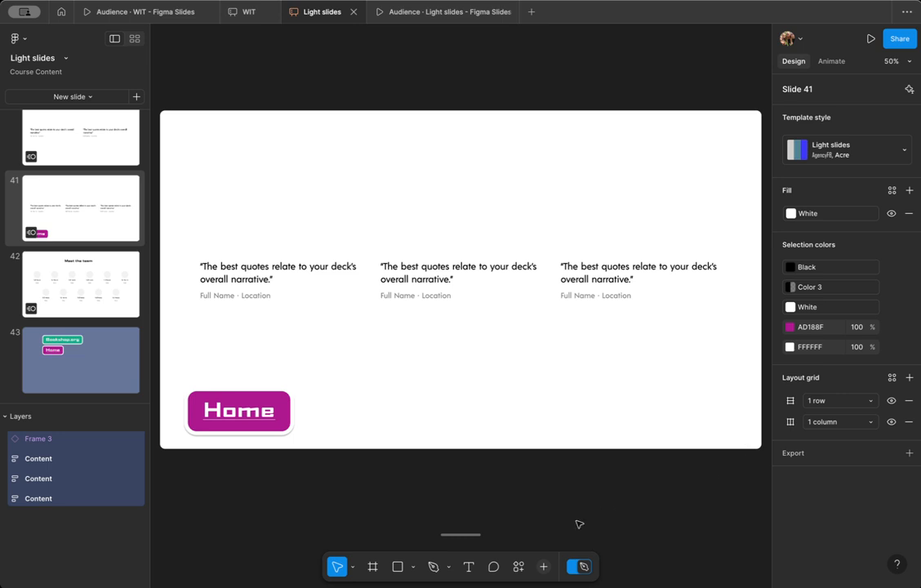
Step: Add a slide number in slide 41's lower-right corner, at about X 1841, Y 1012, and include the total slide count
{"action": "left_click", "coordinate": [544, 567]}
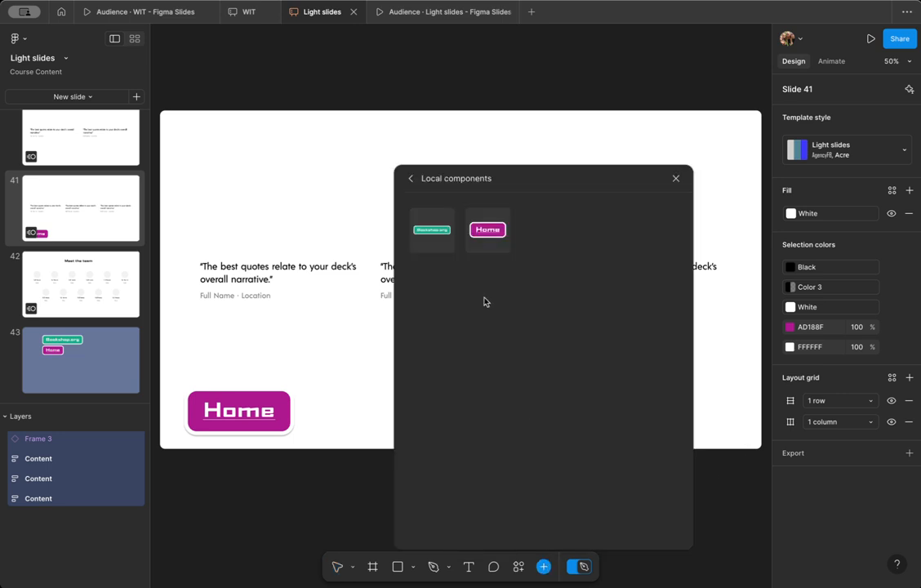
{"action": "left_click", "coordinate": [410, 179]}
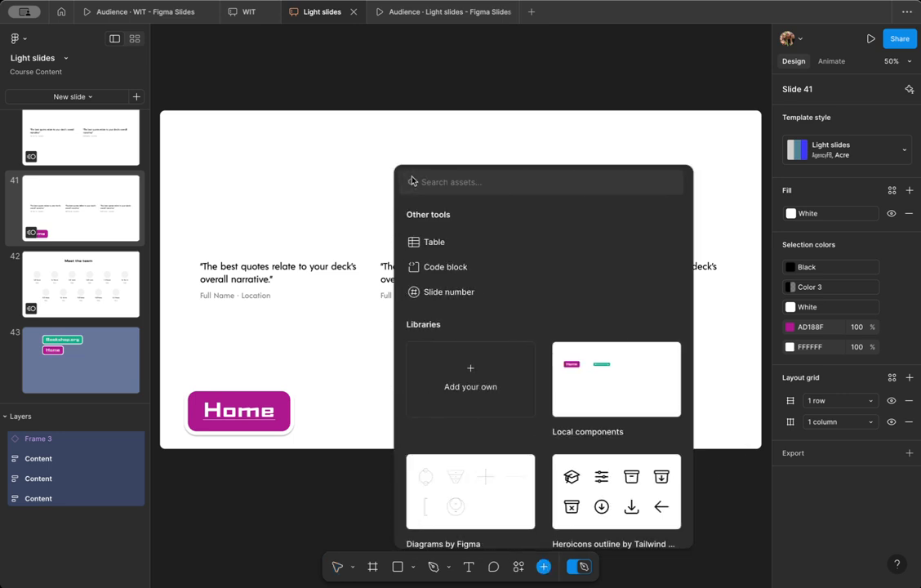
{"action": "scroll", "coordinate": [493, 267], "scroll_direction": "down", "scroll_amount": 2}
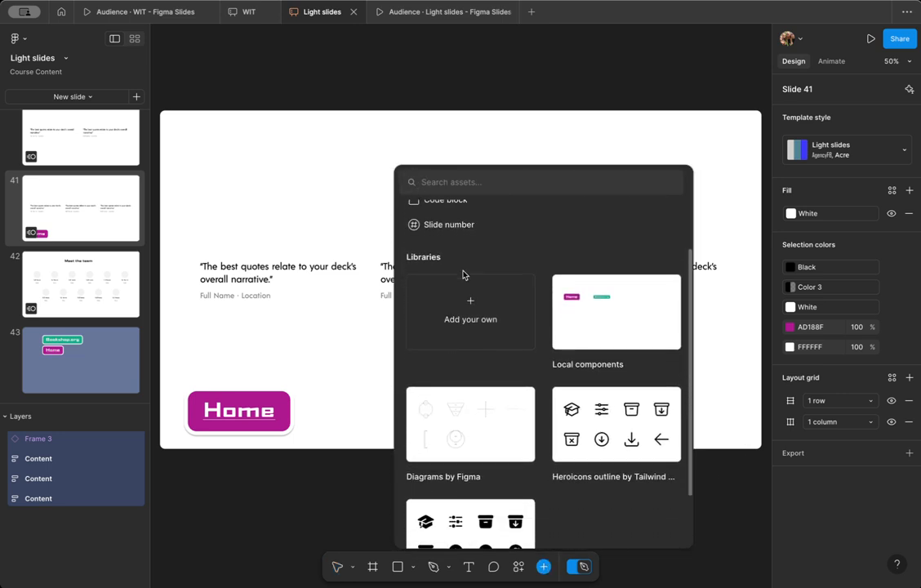
{"action": "left_click", "coordinate": [456, 224]}
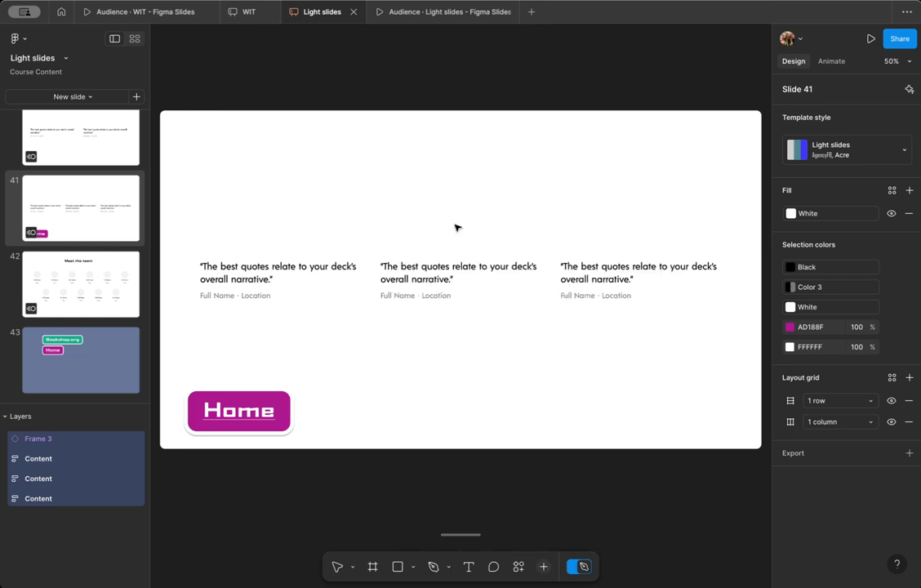
{"action": "left_click", "coordinate": [724, 429]}
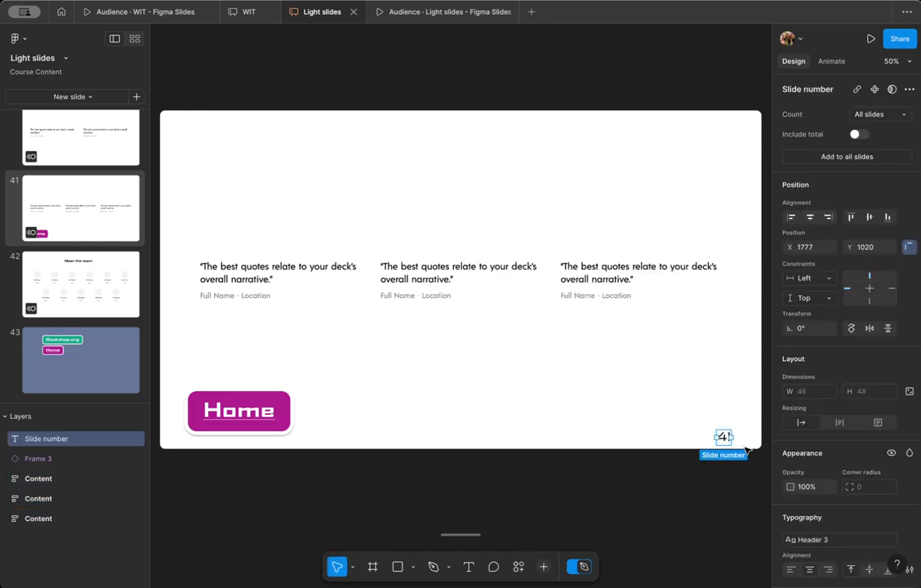
{"action": "left_click_drag", "start_coordinate": [723, 436], "coordinate": [746, 438]}
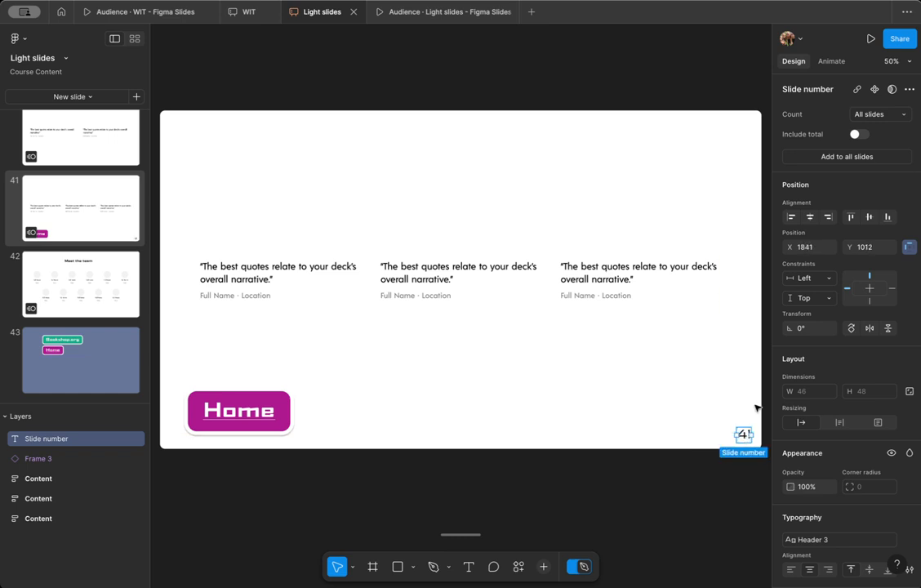
{"action": "left_click", "coordinate": [862, 137]}
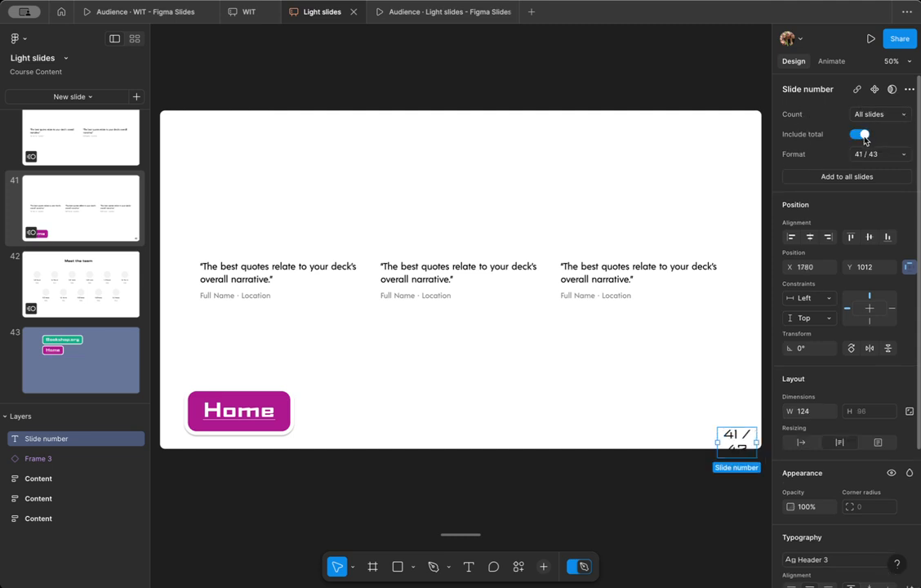
Step: Resize slide 41's slide number to about 393 wide, place it at about X 1488, Y 960, and add it to all slides
{"action": "mouse_move", "coordinate": [744, 436]}
{"action": "left_mouse_down"}
{"action": "mouse_move", "coordinate": [721, 426]}
{"action": "mouse_move", "coordinate": [758, 417]}
{"action": "mouse_move", "coordinate": [689, 421]}
{"action": "mouse_move", "coordinate": [749, 417]}
{"action": "left_mouse_up"}
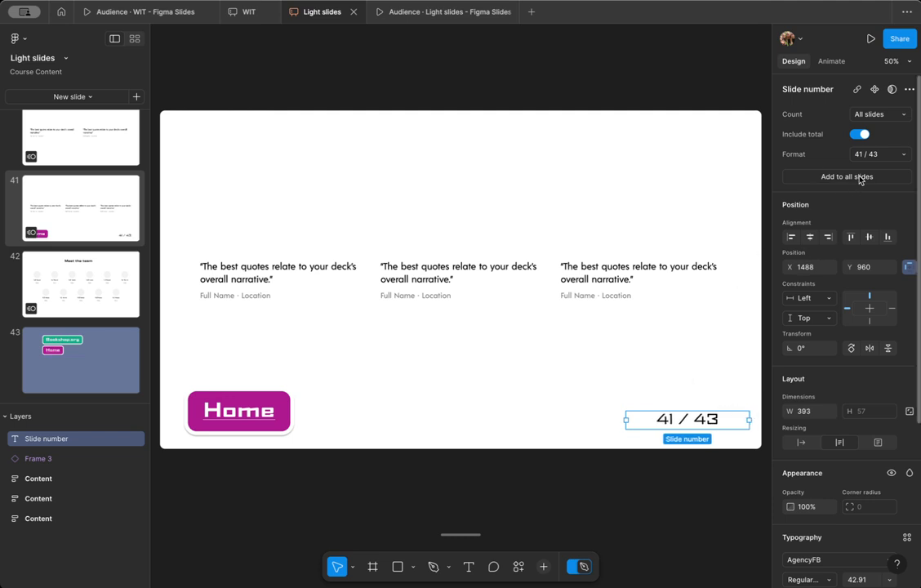
{"action": "left_click", "coordinate": [903, 115]}
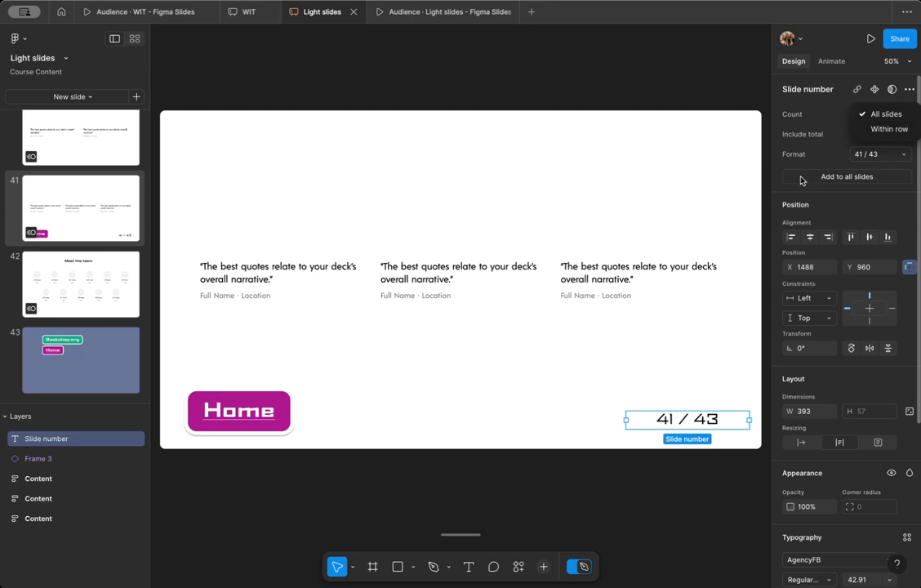
{"action": "left_click", "coordinate": [828, 157]}
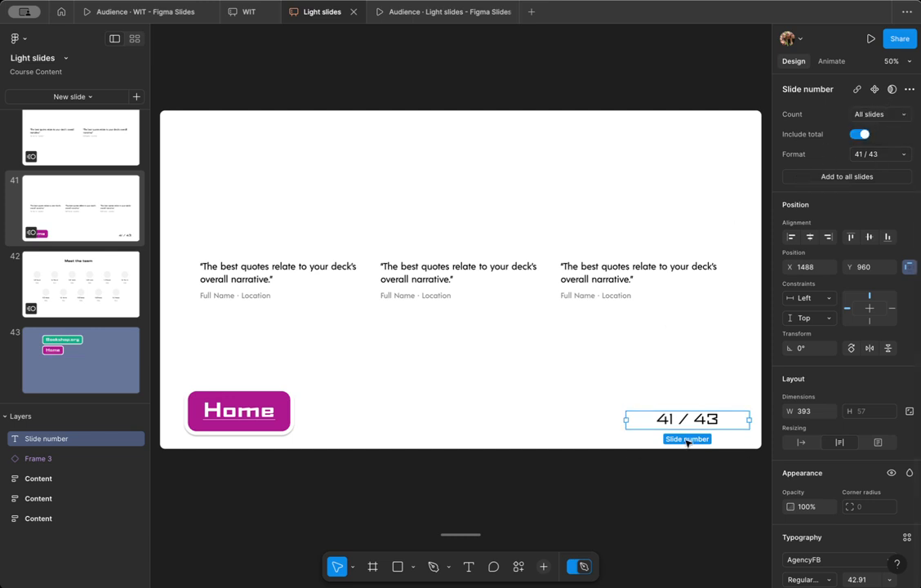
{"action": "left_click", "coordinate": [845, 178]}
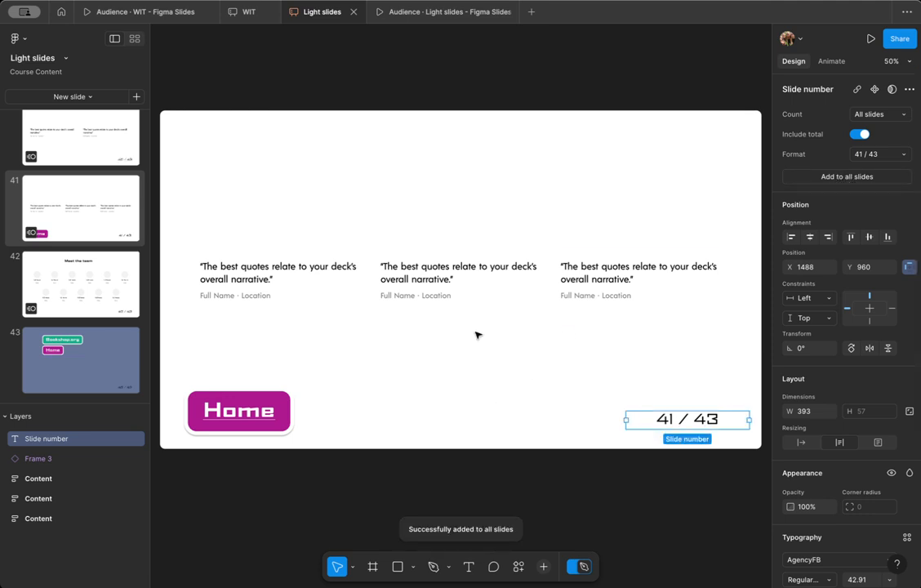
Step: Add a blank slide after slide 40 and open the Meet the team slide to check its slide number
{"action": "left_click", "coordinate": [102, 148]}
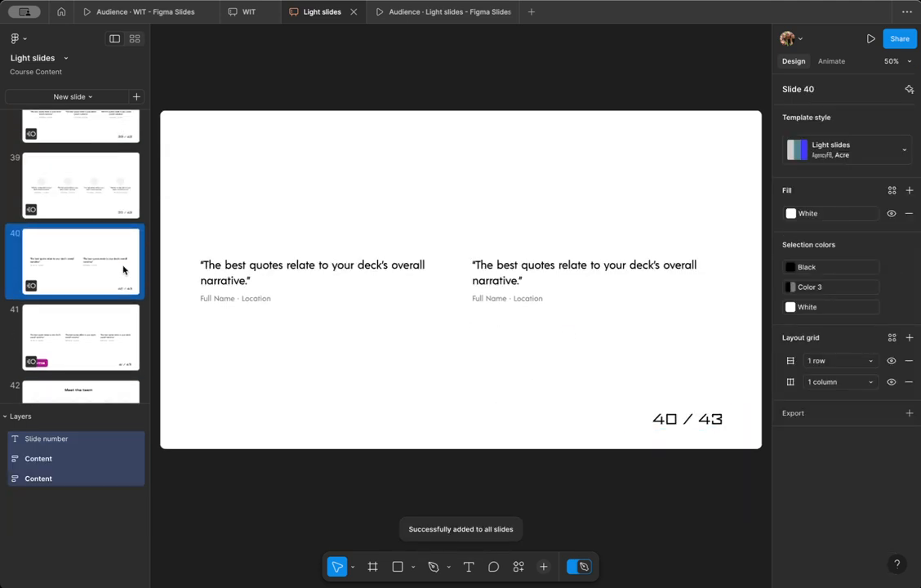
{"action": "left_click", "coordinate": [136, 98]}
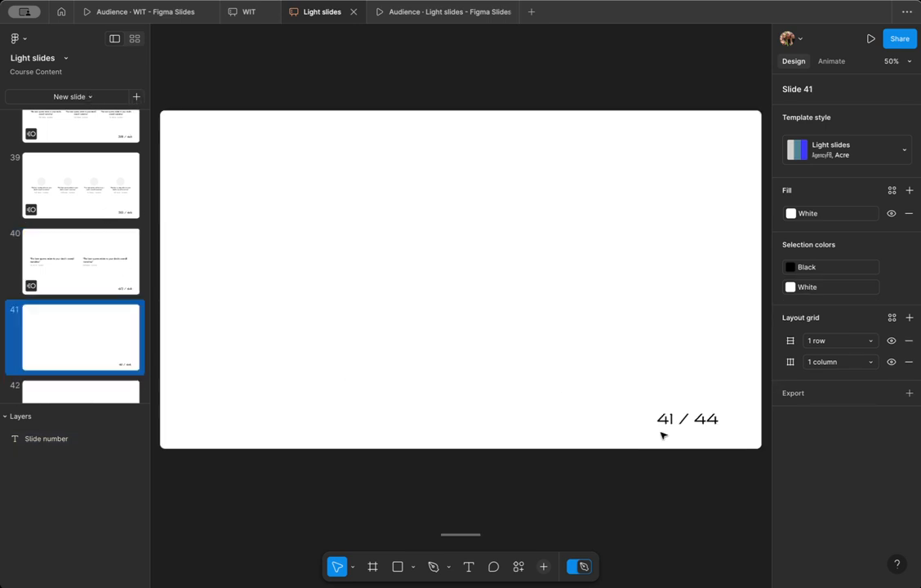
{"action": "scroll", "coordinate": [105, 319], "scroll_direction": "down", "scroll_amount": 4}
{"action": "left_click", "coordinate": [107, 281]}
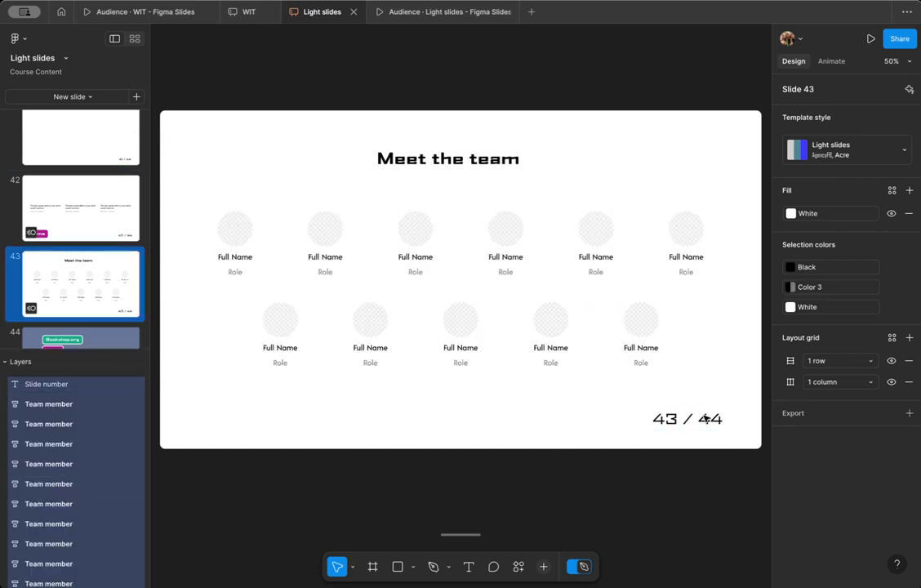
Step: Look through the deck's slides from the first one onward to check their slide numbers
{"action": "scroll", "coordinate": [79, 233], "scroll_direction": "up", "scroll_amount": 20}
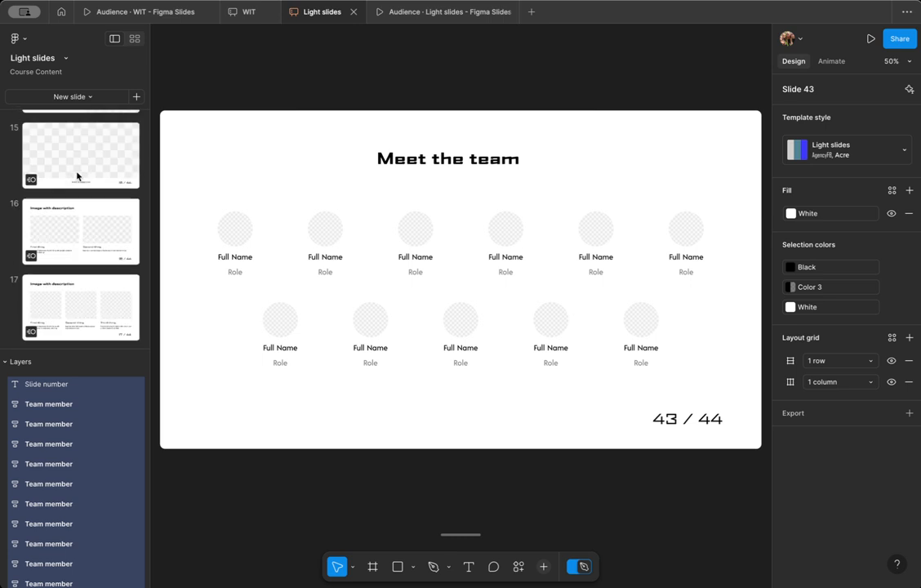
{"action": "scroll", "coordinate": [29, 159], "scroll_direction": "up", "scroll_amount": 2}
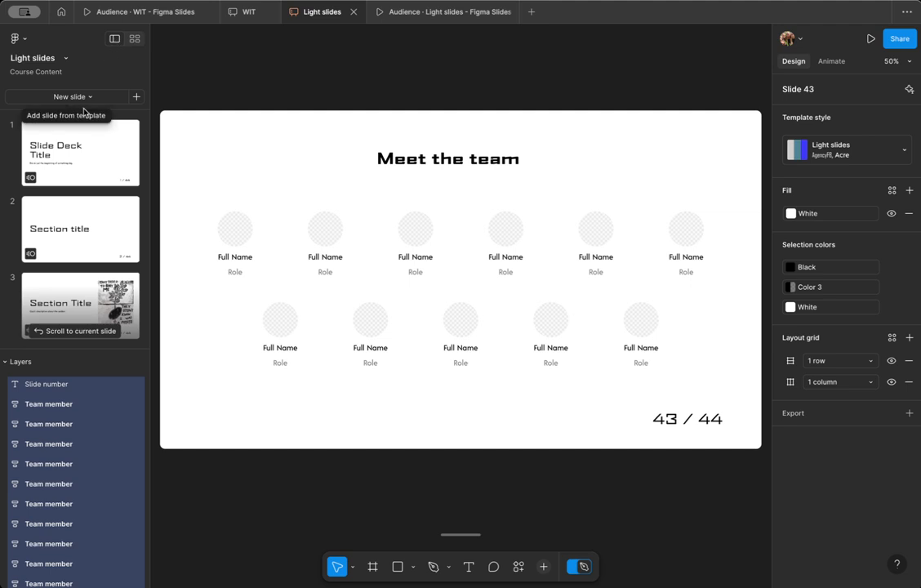
{"action": "scroll", "coordinate": [114, 199], "scroll_direction": "down", "scroll_amount": 15}
{"action": "scroll", "coordinate": [68, 314], "scroll_direction": "down", "scroll_amount": 5}
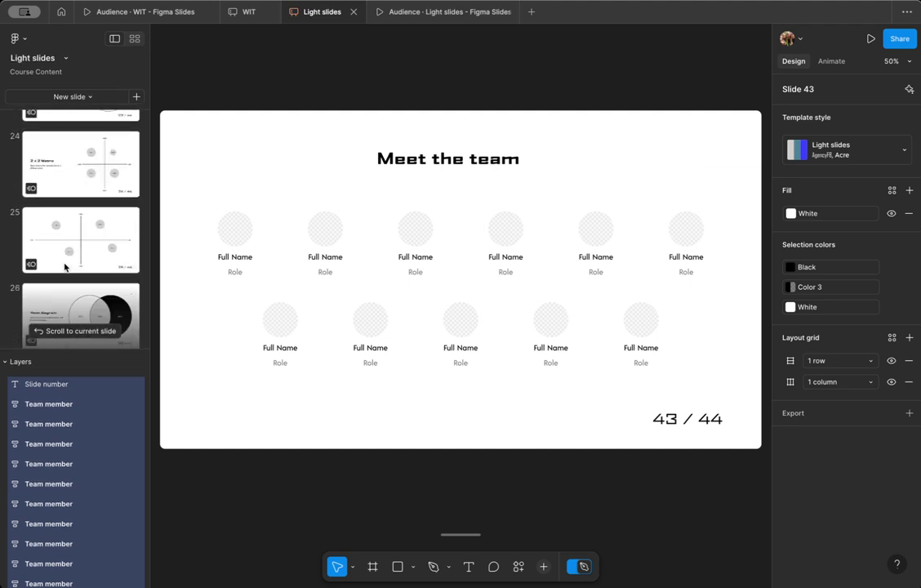
{"action": "scroll", "coordinate": [68, 169], "scroll_direction": "up", "scroll_amount": 20}
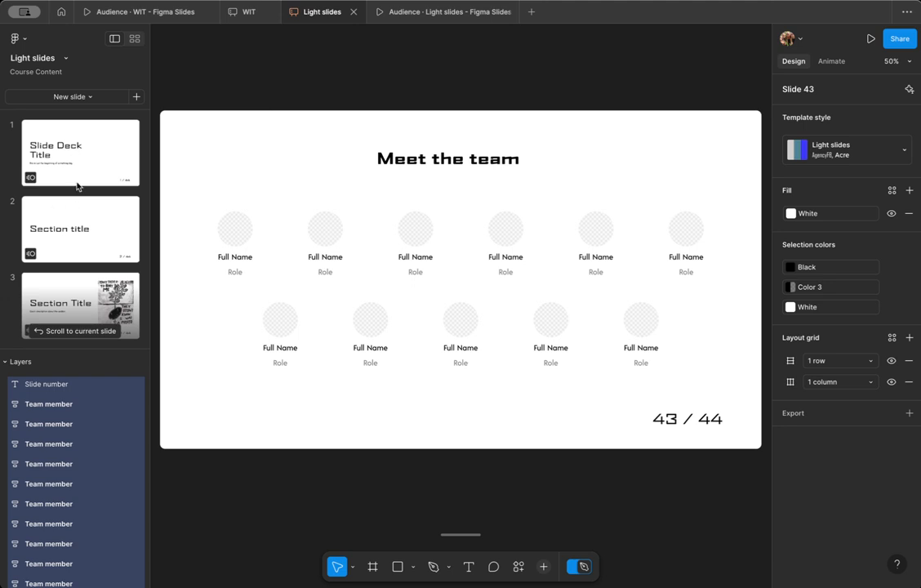
Step: Move the Highlight slide to position 4, grouped under the Section Title slide with the plant image
{"action": "scroll", "coordinate": [77, 186], "scroll_direction": "down", "scroll_amount": 1}
{"action": "scroll", "coordinate": [82, 180], "scroll_direction": "down", "scroll_amount": 5}
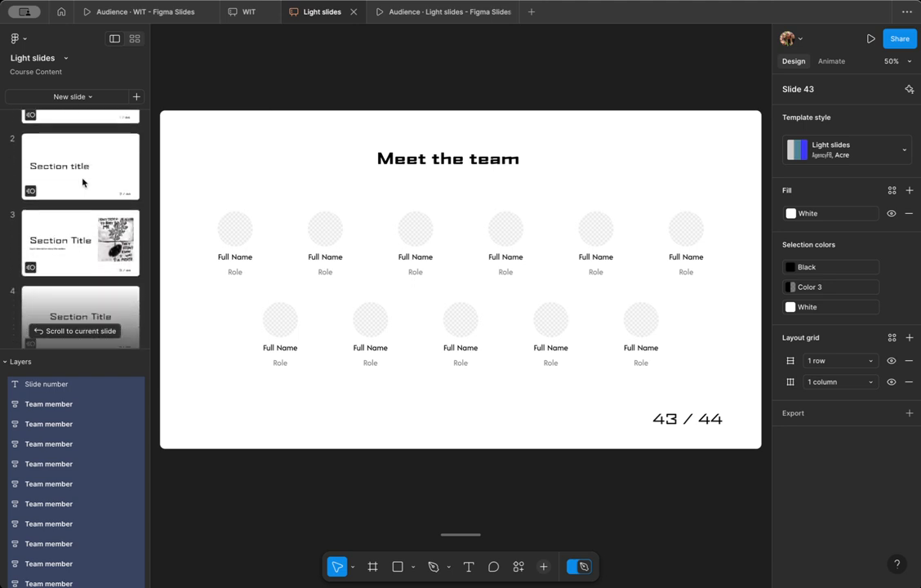
{"action": "scroll", "coordinate": [81, 216], "scroll_direction": "down", "scroll_amount": 5}
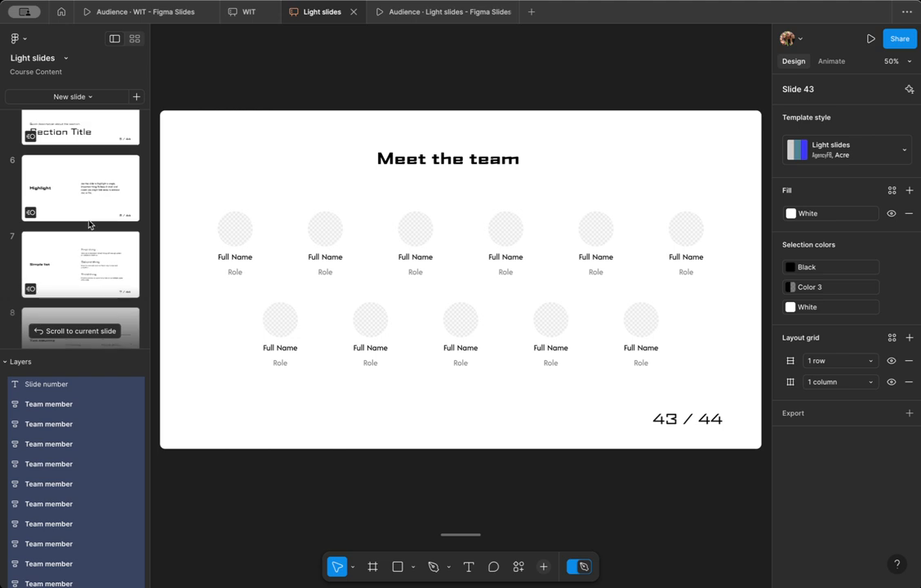
{"action": "mouse_move", "coordinate": [80, 206]}
{"action": "left_mouse_down"}
{"action": "mouse_move", "coordinate": [81, 119]}
{"action": "mouse_move", "coordinate": [92, 277]}
{"action": "mouse_move", "coordinate": [78, 171]}
{"action": "mouse_move", "coordinate": [84, 188]}
{"action": "left_mouse_up"}
{"action": "scroll", "coordinate": [95, 186], "scroll_direction": "up", "scroll_amount": 5}
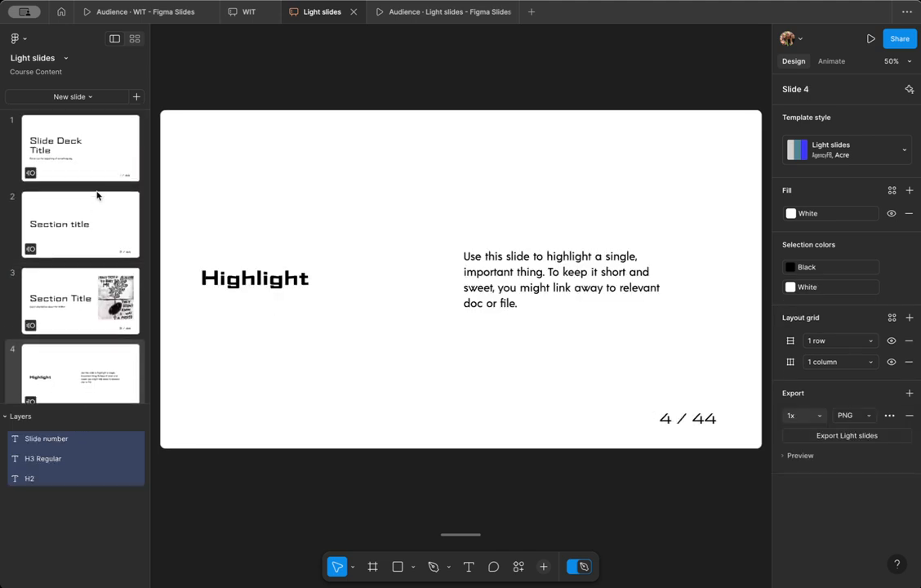
{"action": "scroll", "coordinate": [97, 196], "scroll_direction": "down", "scroll_amount": 3}
{"action": "left_click_drag", "start_coordinate": [72, 270], "coordinate": [53, 272]}
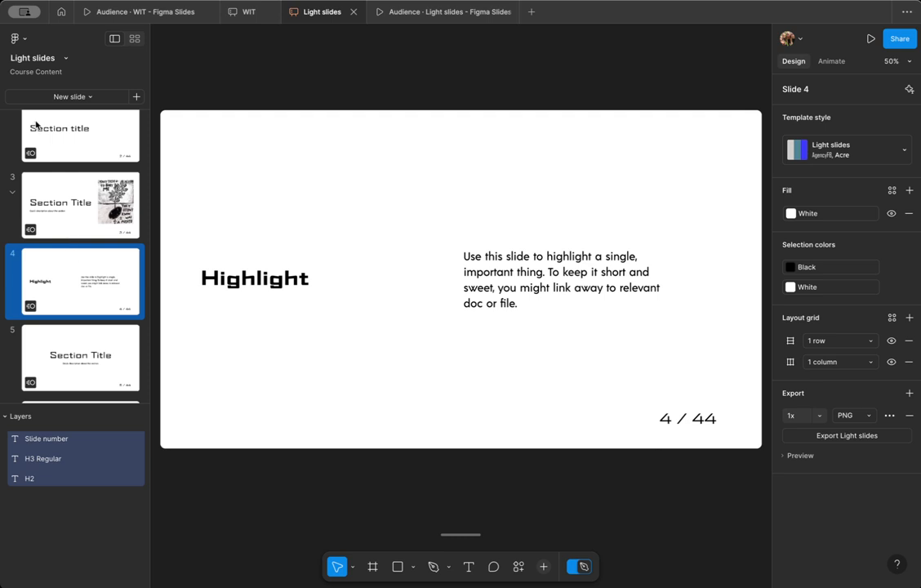
Step: Switch to the grid view and examine how the Highlight slide sits in slide 3's row
{"action": "left_click", "coordinate": [135, 39]}
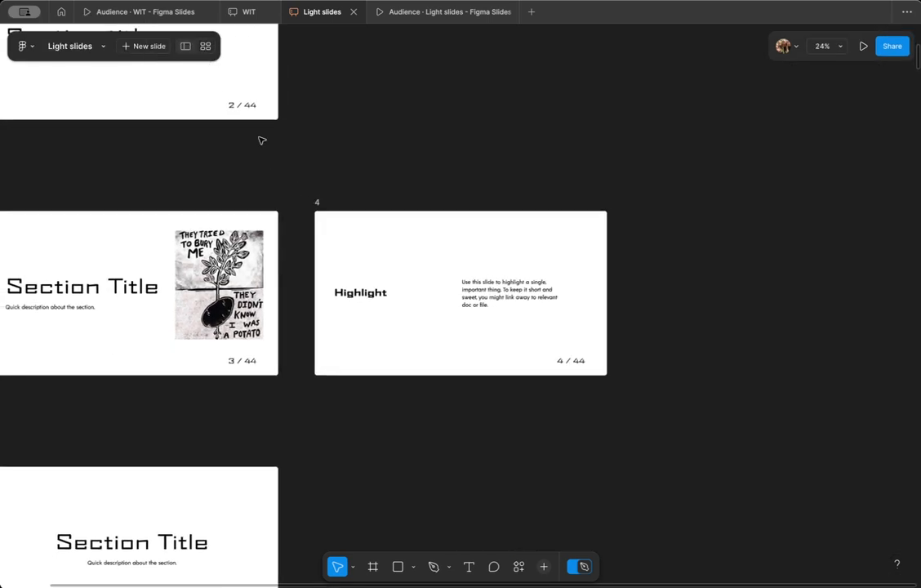
{"action": "left_click", "coordinate": [335, 274]}
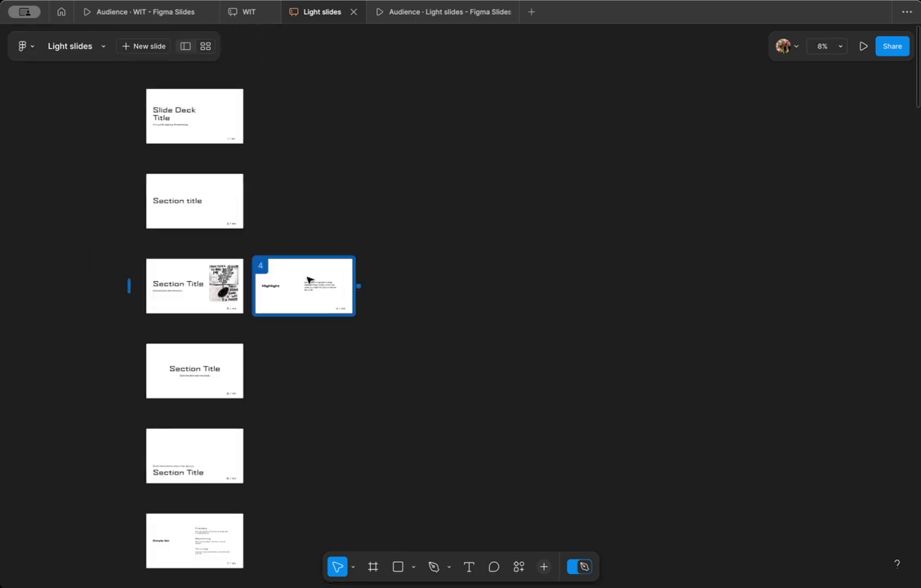
{"action": "scroll", "coordinate": [311, 277], "scroll_direction": "up", "scroll_amount": 5}
{"action": "scroll", "coordinate": [310, 277], "scroll_direction": "down", "scroll_amount": 3}
{"action": "scroll", "coordinate": [300, 273], "scroll_direction": "up", "scroll_amount": 3}
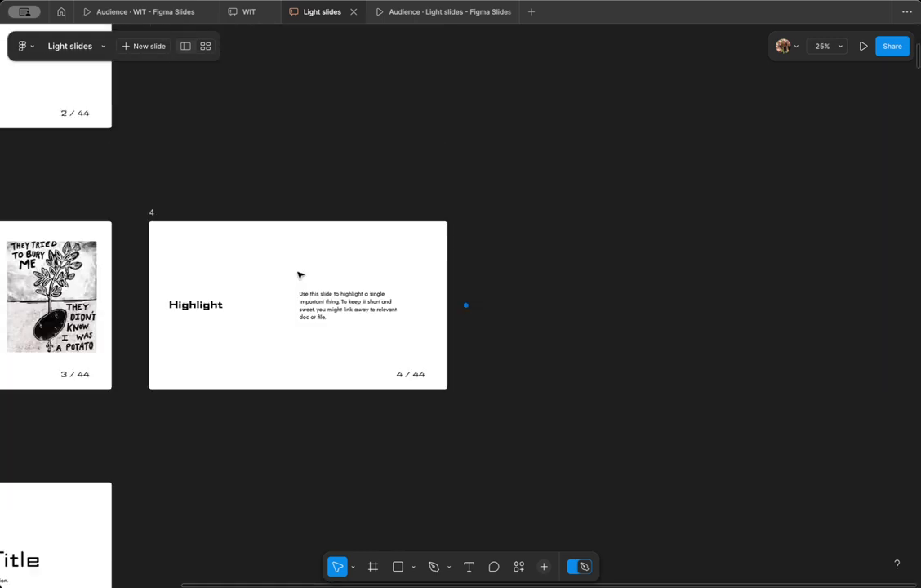
{"action": "scroll", "coordinate": [302, 275], "scroll_direction": "down", "scroll_amount": 3}
{"action": "scroll", "coordinate": [303, 276], "scroll_direction": "down", "scroll_amount": 3}
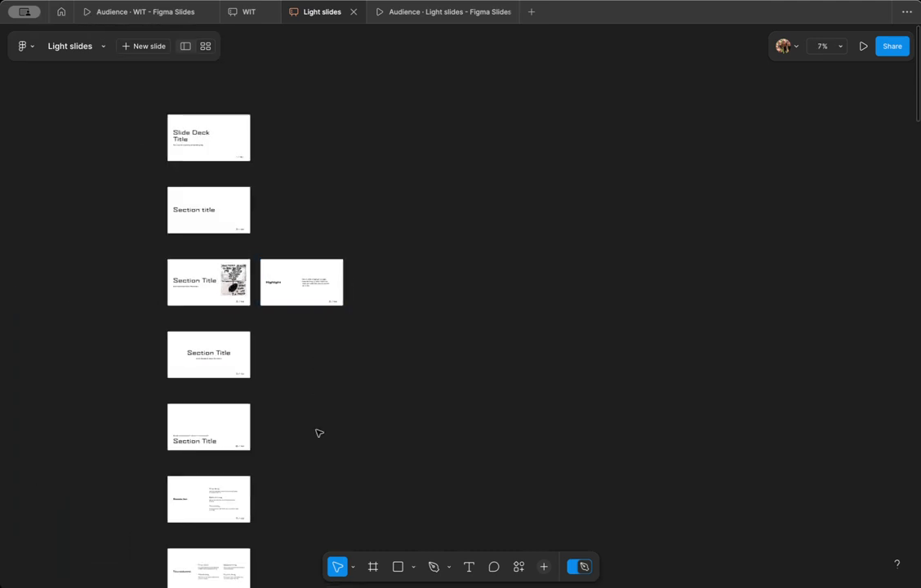
Step: Move the Two columns slide beside the centered Section Title and the three-column Simple list beside the lower-aligned Section Title
{"action": "left_click", "coordinate": [219, 457]}
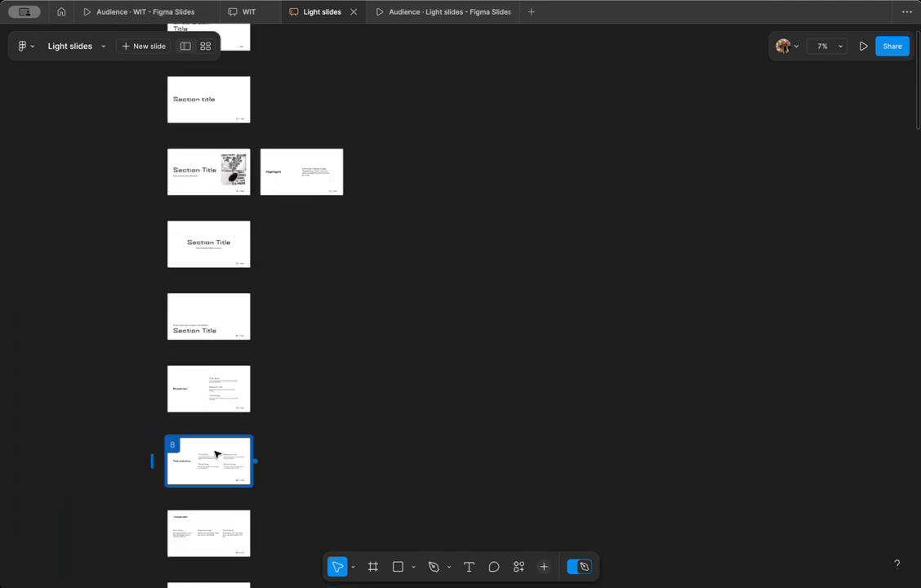
{"action": "left_click_drag", "start_coordinate": [216, 454], "coordinate": [291, 257]}
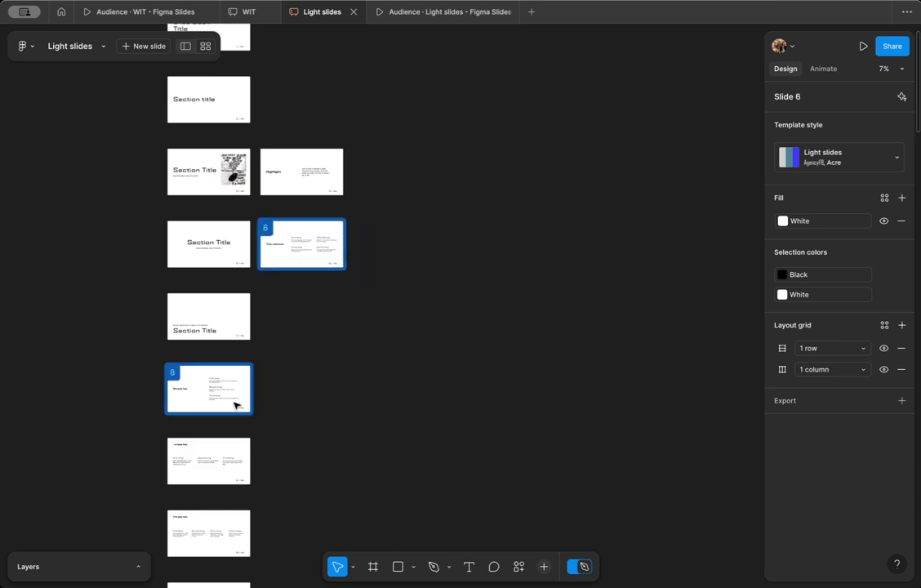
{"action": "left_click_drag", "start_coordinate": [212, 464], "coordinate": [318, 315]}
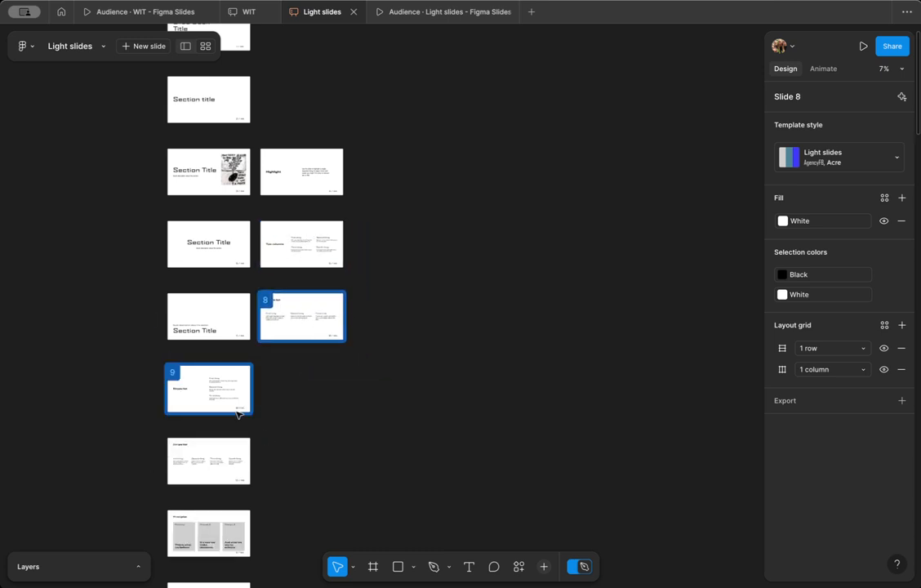
Step: Move the stacked Simple list to row 5, the four-column Simple list to row 4, and the Principles slide to row 2
{"action": "scroll", "coordinate": [202, 392], "scroll_direction": "up", "scroll_amount": 5}
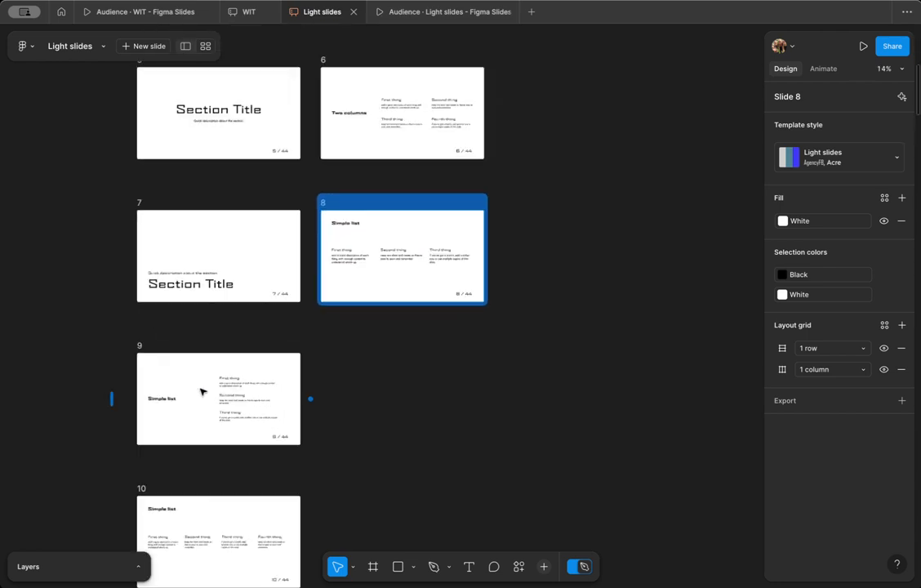
{"action": "scroll", "coordinate": [202, 392], "scroll_direction": "down", "scroll_amount": 5}
{"action": "left_click_drag", "start_coordinate": [205, 397], "coordinate": [392, 328]}
{"action": "left_click_drag", "start_coordinate": [216, 505], "coordinate": [404, 364]}
{"action": "left_click_drag", "start_coordinate": [220, 496], "coordinate": [314, 214]}
Step: Move two Header image slides to the ends of rows 2 and 3, and the captioned image slide to the end of row 4
{"action": "scroll", "coordinate": [252, 372], "scroll_direction": "down", "scroll_amount": 5}
{"action": "left_click_drag", "start_coordinate": [207, 314], "coordinate": [398, 104]}
{"action": "scroll", "coordinate": [333, 299], "scroll_direction": "up", "scroll_amount": 2}
{"action": "left_click_drag", "start_coordinate": [224, 373], "coordinate": [422, 98]}
{"action": "left_click_drag", "start_coordinate": [233, 453], "coordinate": [485, 256]}
{"action": "scroll", "coordinate": [120, 105], "scroll_direction": "up", "scroll_amount": 5}
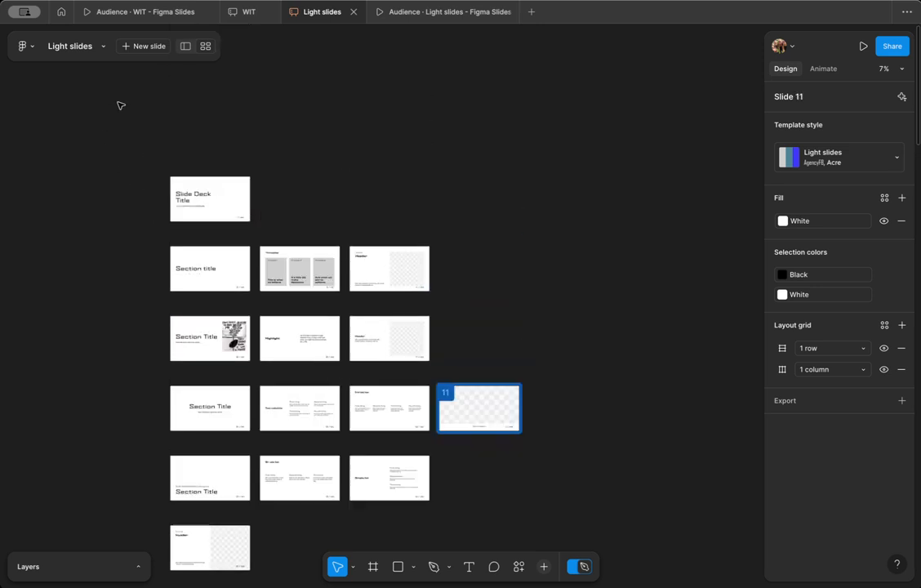
Step: Return to the single-slide view and open slide 1
{"action": "left_click", "coordinate": [185, 45]}
{"action": "scroll", "coordinate": [89, 242], "scroll_direction": "up", "scroll_amount": 10}
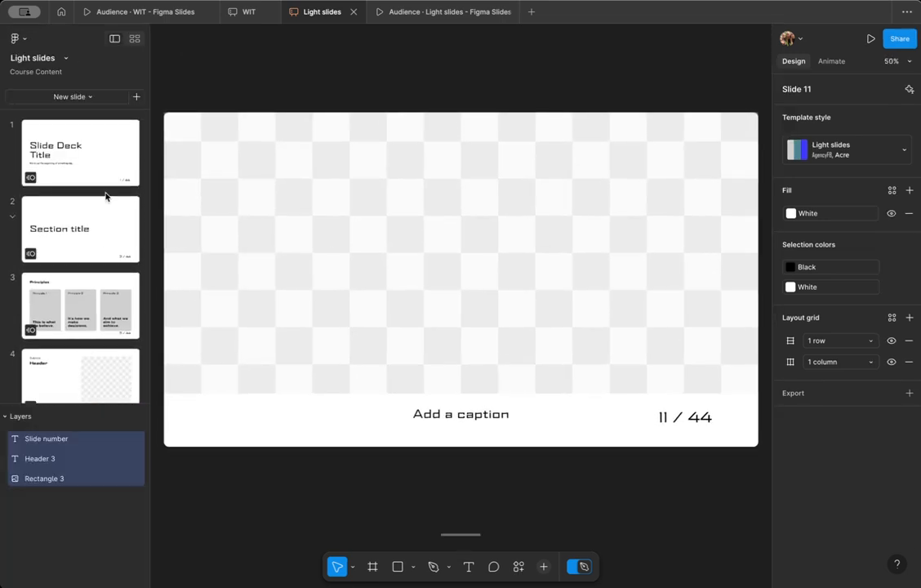
{"action": "left_click", "coordinate": [90, 144]}
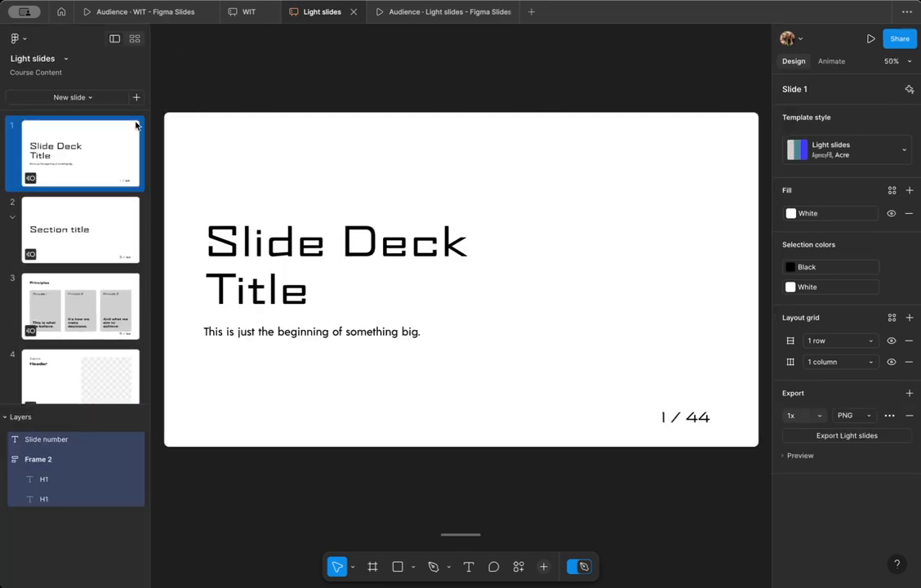
Step: Collapse the slide groups under slides 2 and 5, and select slide 1 again
{"action": "left_click", "coordinate": [12, 218]}
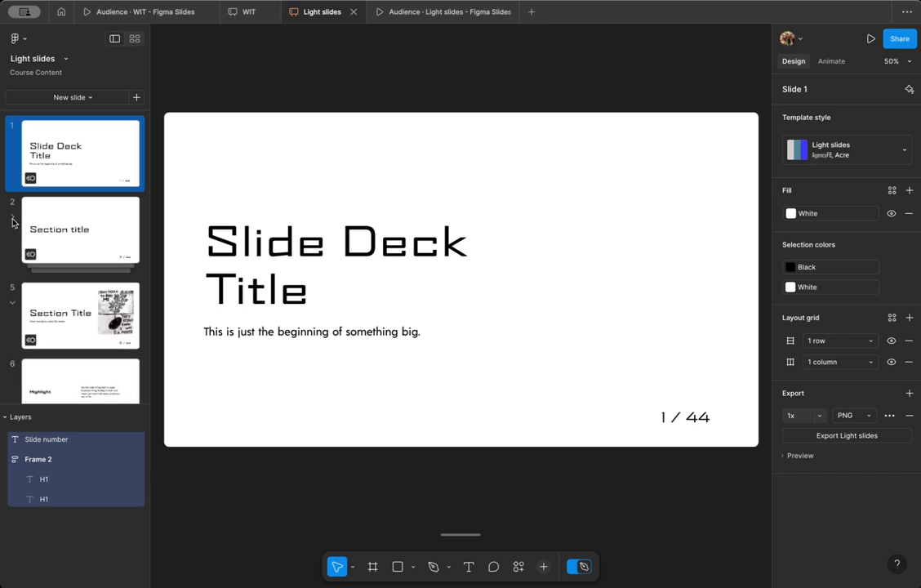
{"action": "left_click", "coordinate": [12, 217]}
{"action": "left_click", "coordinate": [12, 218]}
{"action": "left_click", "coordinate": [12, 218]}
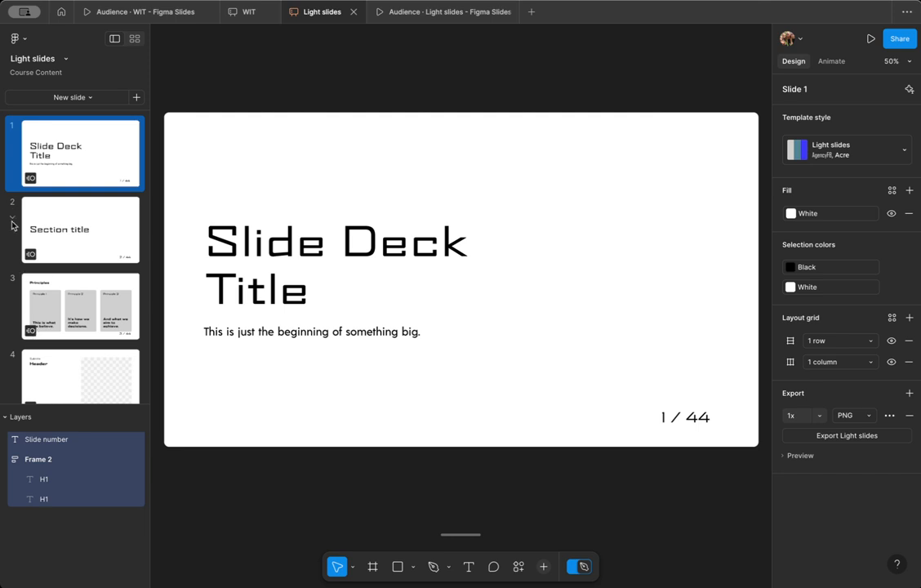
{"action": "left_click", "coordinate": [12, 218]}
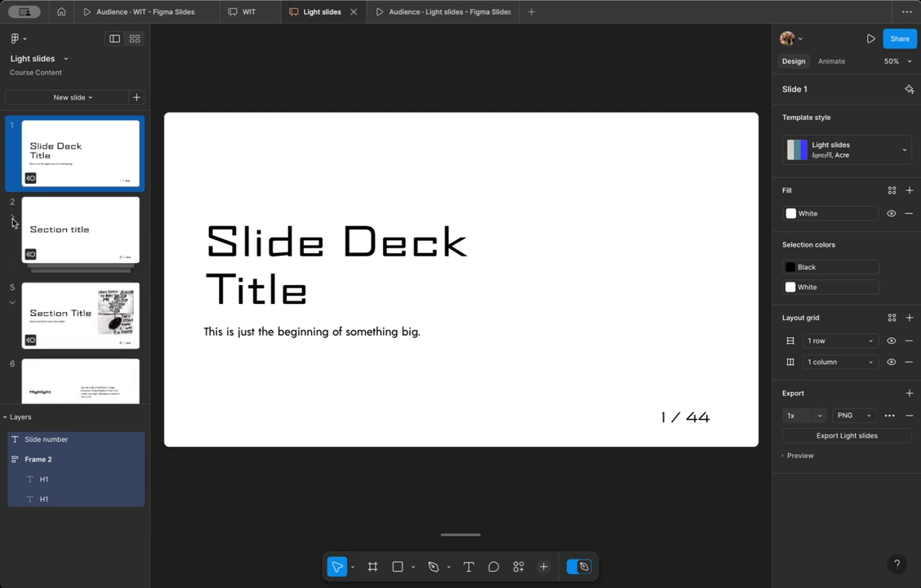
{"action": "left_click", "coordinate": [59, 318]}
{"action": "left_click", "coordinate": [14, 302]}
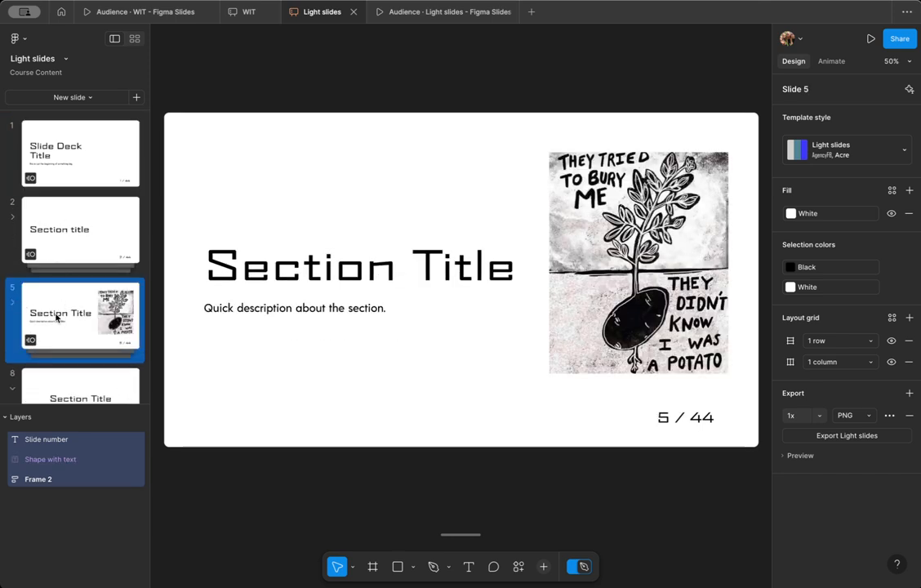
{"action": "left_click", "coordinate": [79, 218]}
{"action": "left_click", "coordinate": [108, 156]}
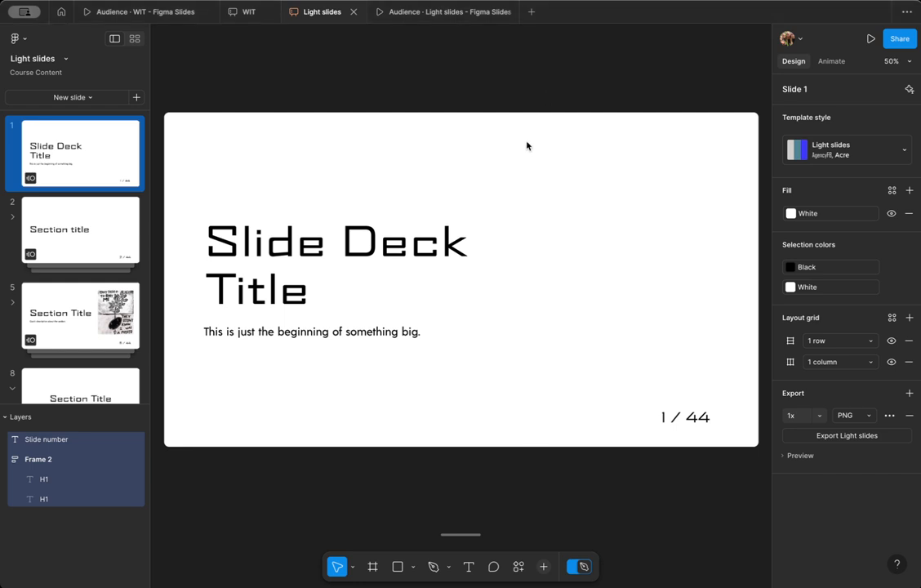
Step: View slide 1's available commands to find the option for publishing the deck as a template
{"action": "right_click", "coordinate": [468, 435]}
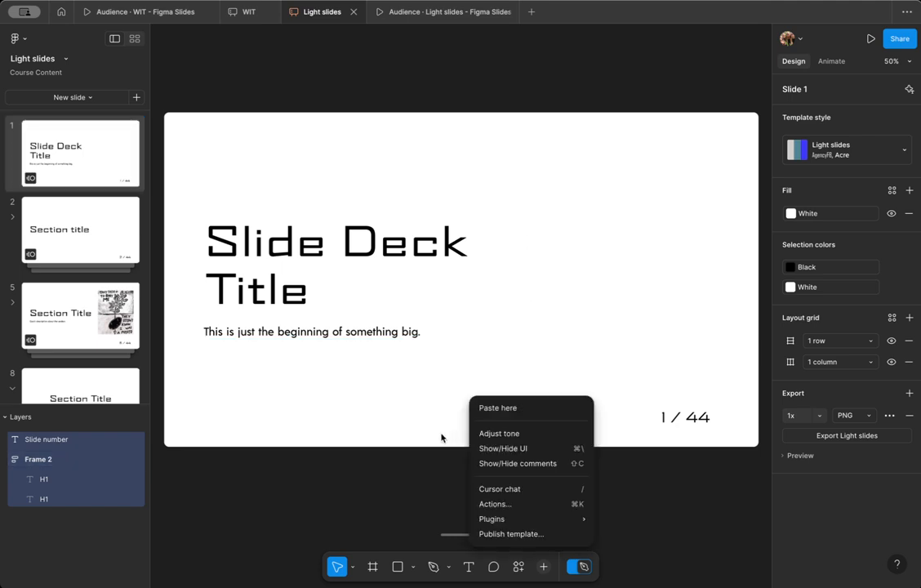
{"action": "left_click", "coordinate": [415, 431]}
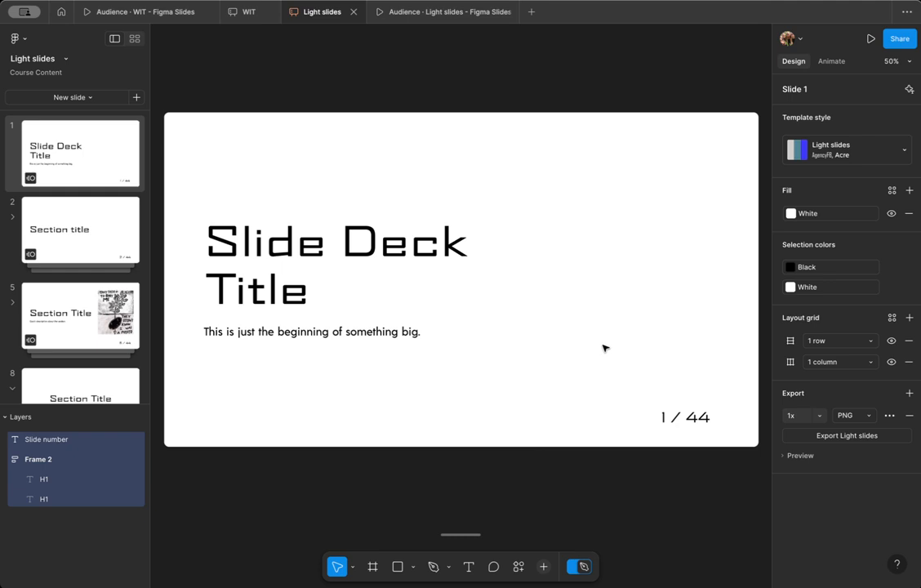
{"action": "right_click", "coordinate": [495, 434]}
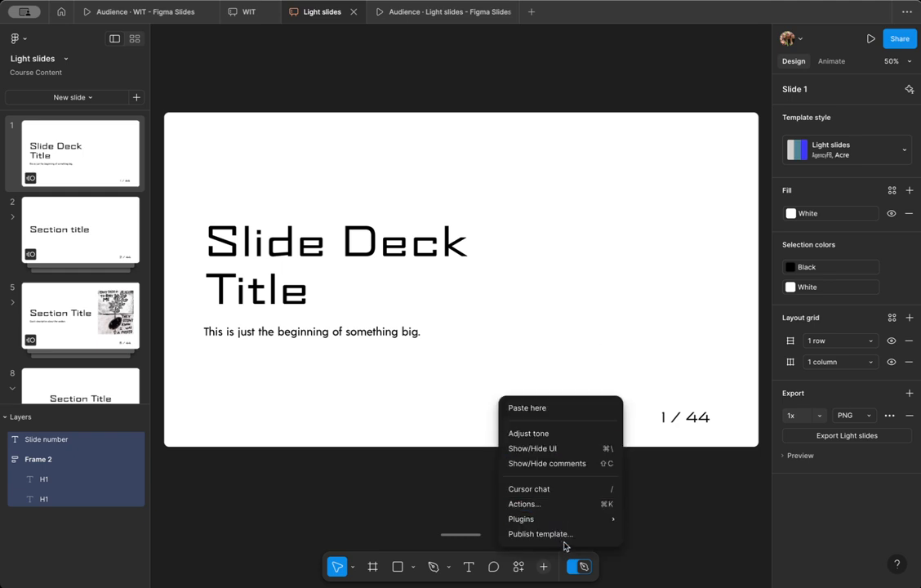
{"action": "left_click", "coordinate": [383, 416]}
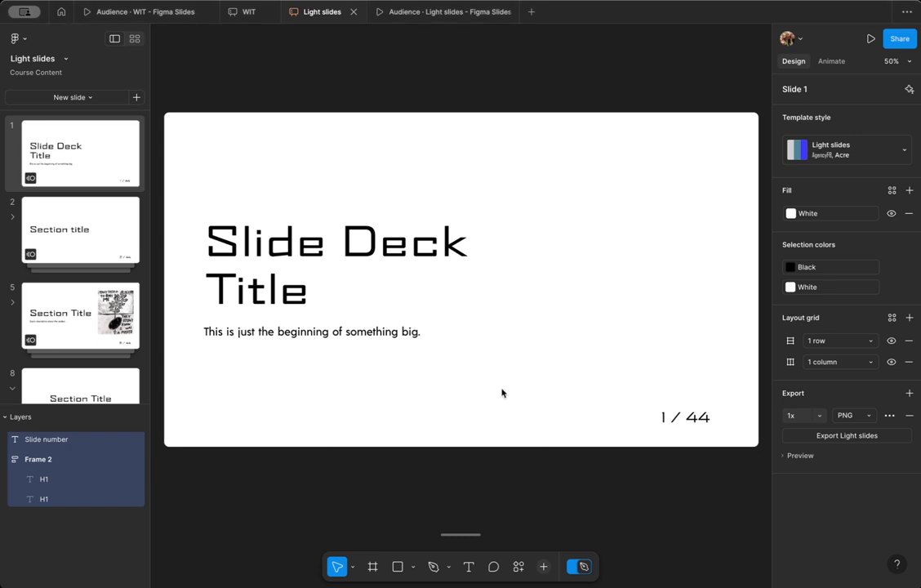
Step: Add the presenter note "Tra la la, this is my great slide about whatever." to slide 1
{"action": "left_click", "coordinate": [467, 537]}
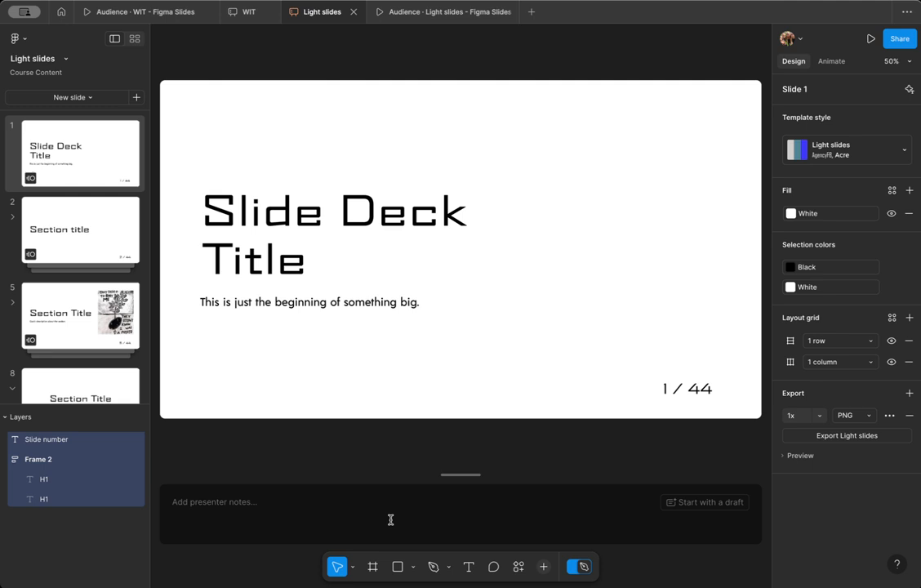
{"action": "type", "text": "Tra la la, this is"}
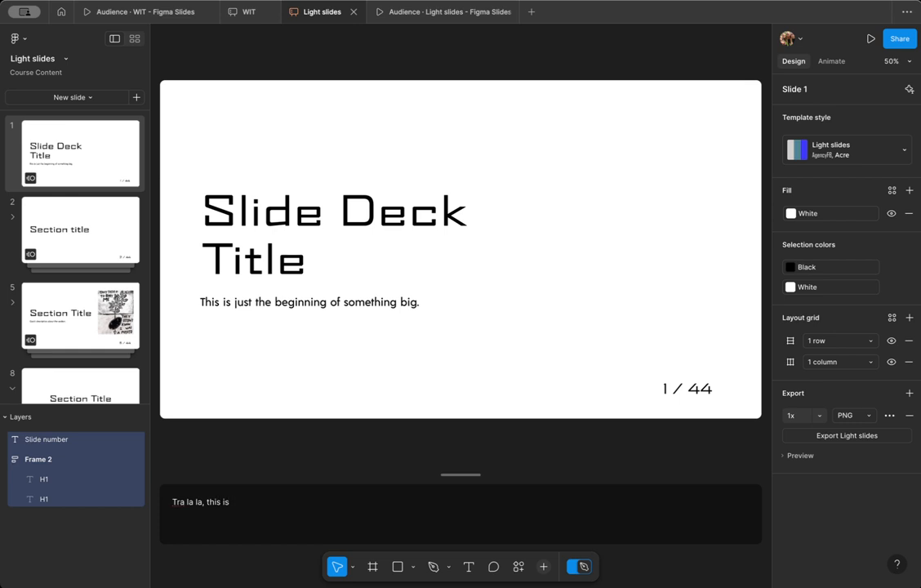
{"action": "type", "text": "lide about whatever."}
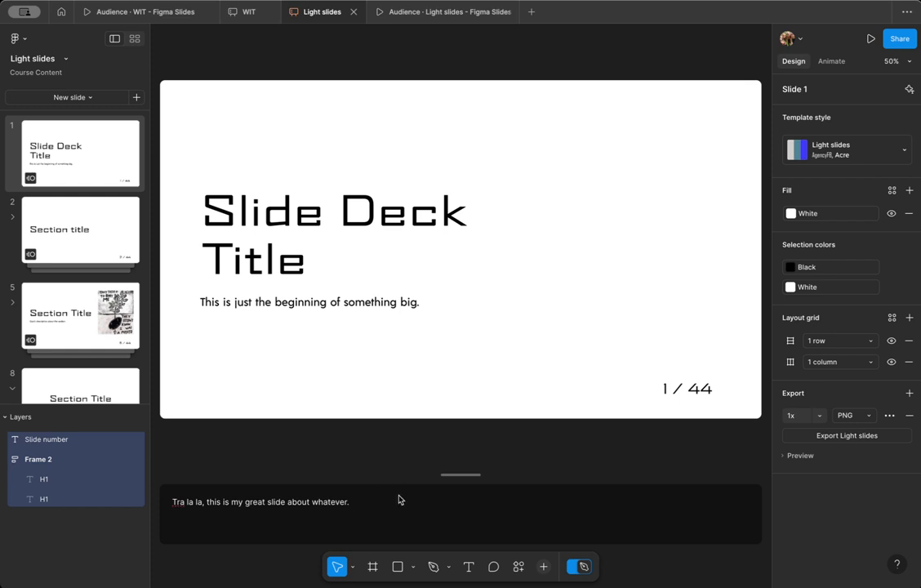
Step: Browse the insertable tools and component libraries, and place a code block in the empty area above the title on slide 1
{"action": "left_click", "coordinate": [544, 567]}
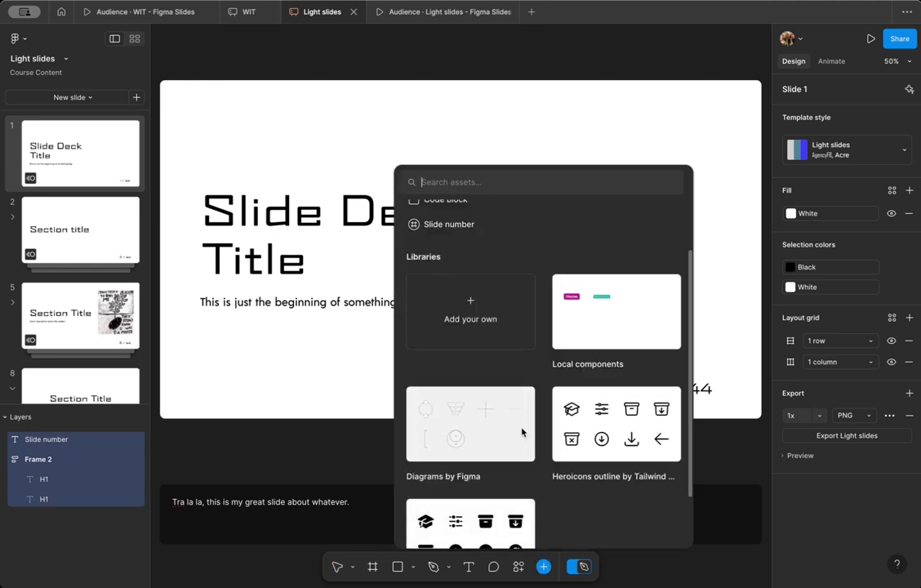
{"action": "scroll", "coordinate": [531, 343], "scroll_direction": "up", "scroll_amount": 1}
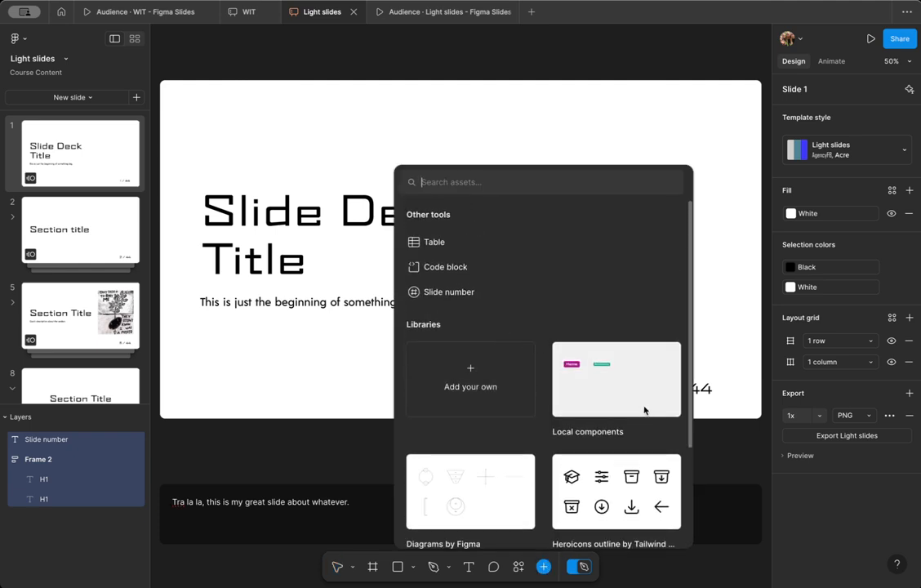
{"action": "scroll", "coordinate": [636, 420], "scroll_direction": "down", "scroll_amount": 3}
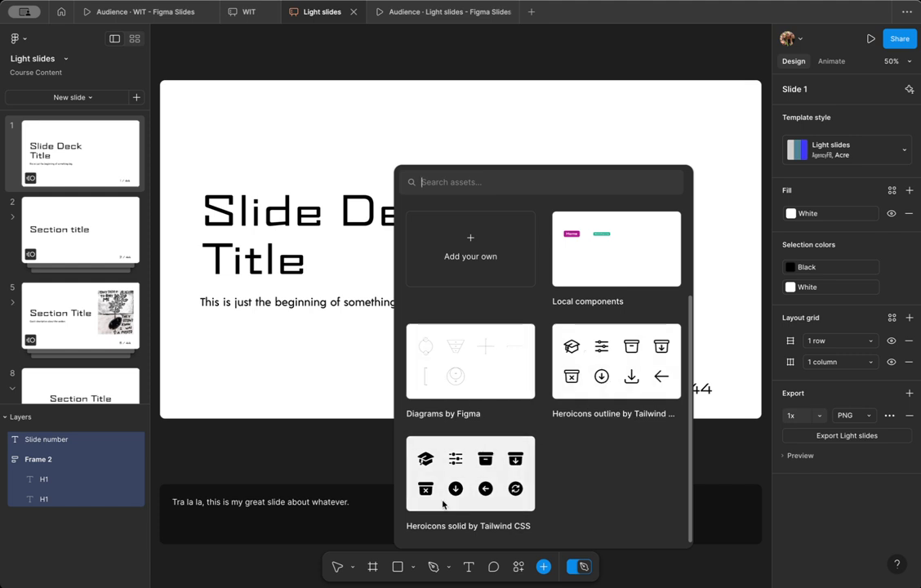
{"action": "scroll", "coordinate": [539, 408], "scroll_direction": "up", "scroll_amount": 3}
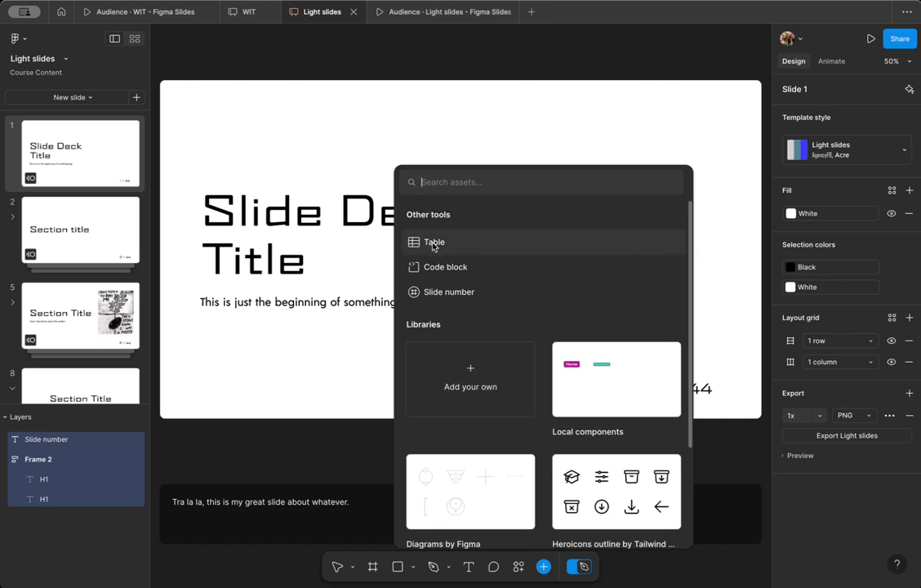
{"action": "left_click", "coordinate": [433, 268]}
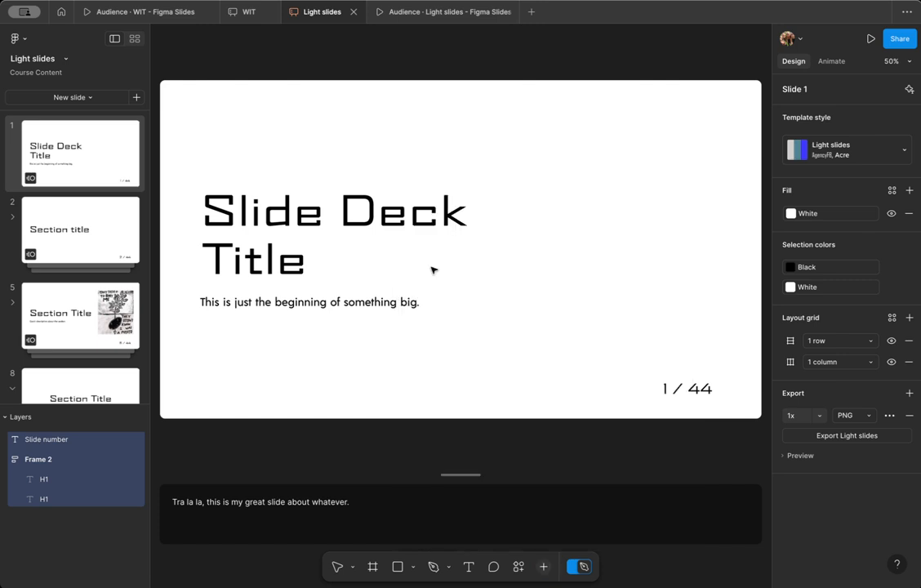
{"action": "left_click_drag", "start_coordinate": [542, 237], "coordinate": [572, 147]}
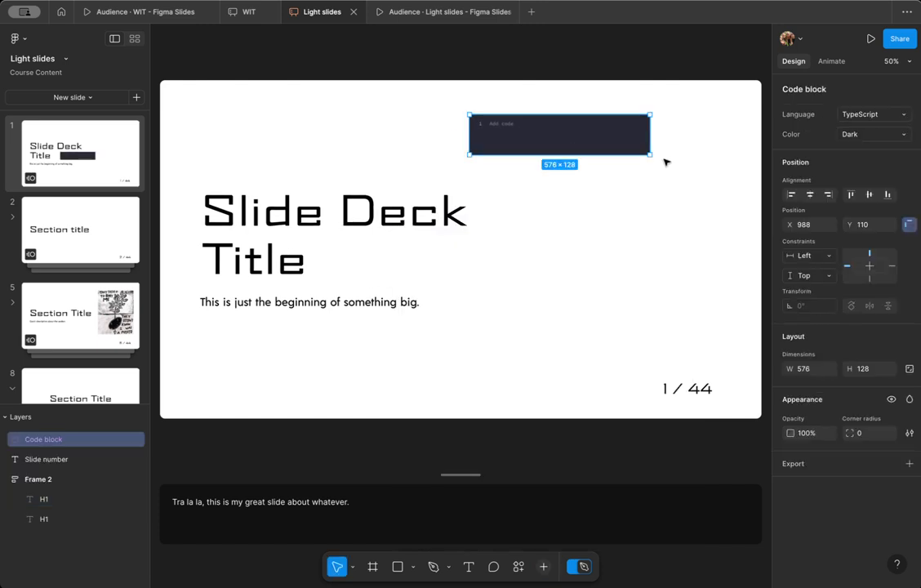
Step: Enlarge the code block to about 2866.5 × 637 and move it over the slide title, at about X 178, Y 159
{"action": "left_click_drag", "start_coordinate": [650, 156], "coordinate": [637, 204]}
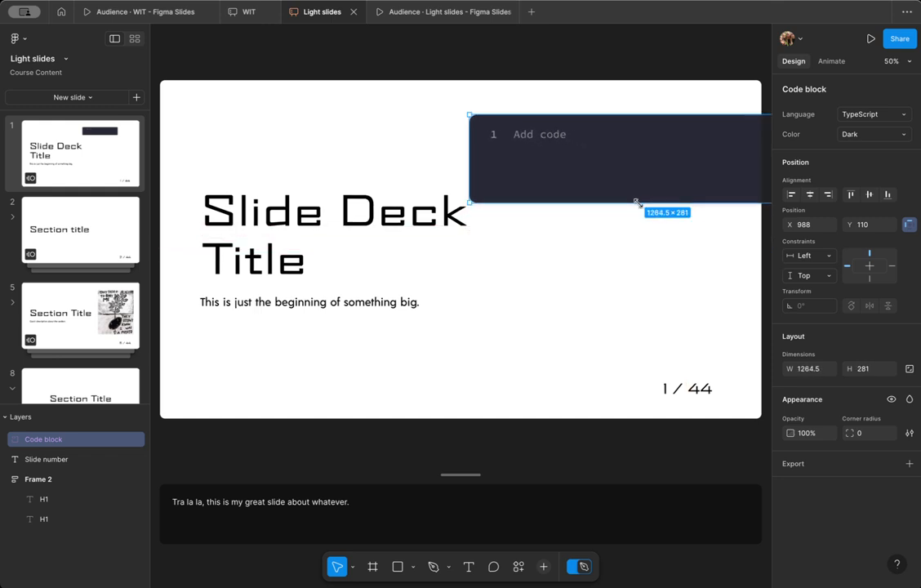
{"action": "left_click_drag", "start_coordinate": [660, 146], "coordinate": [493, 152]}
{"action": "left_click_drag", "start_coordinate": [644, 185], "coordinate": [565, 262]}
{"action": "left_click_drag", "start_coordinate": [526, 224], "coordinate": [484, 171]}
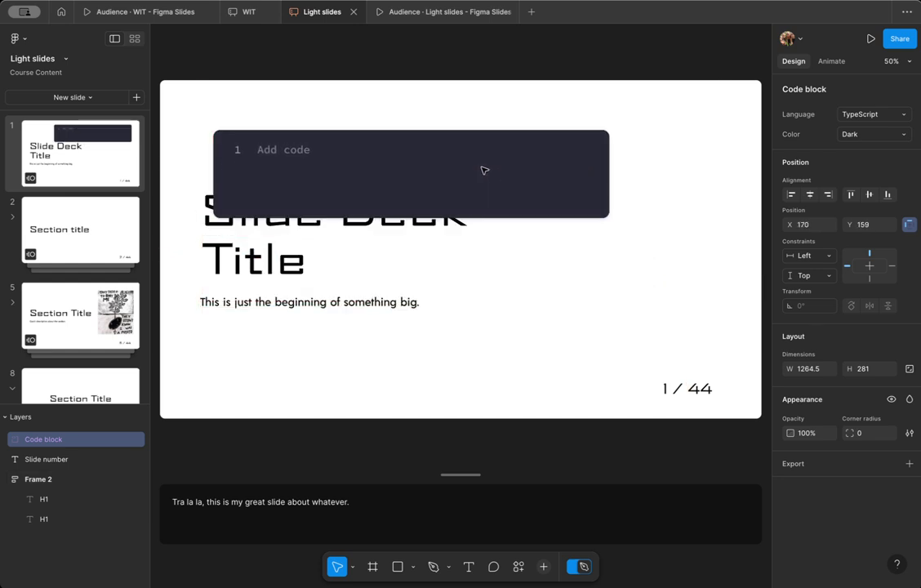
{"action": "left_click_drag", "start_coordinate": [668, 298], "coordinate": [663, 321]}
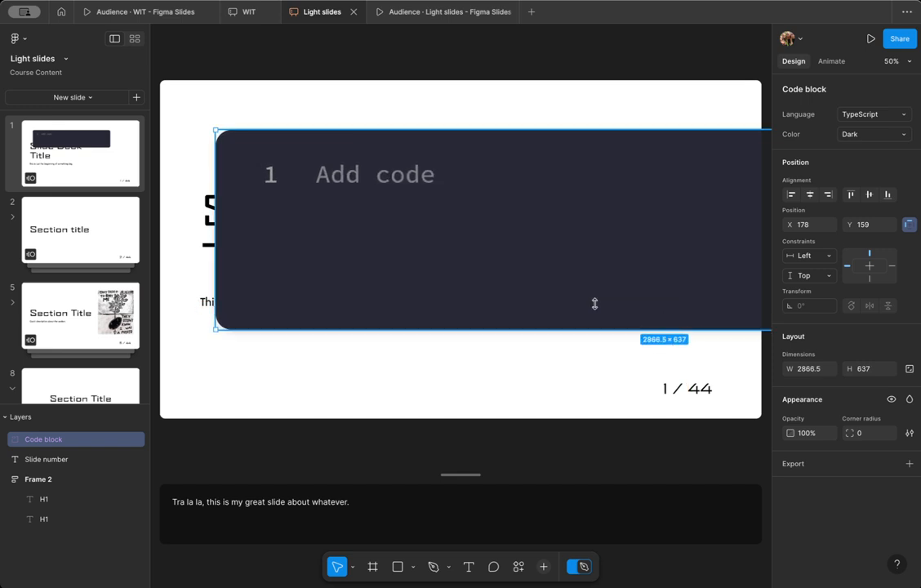
Step: Draw a small ellipse of about 51 × 50 in the title's frame, above the slide title
{"action": "key", "text": "f"}
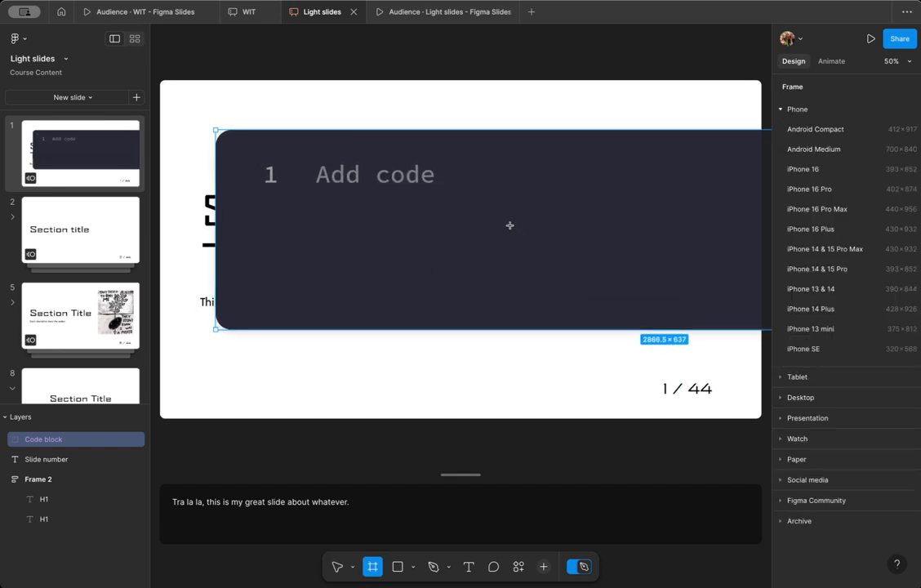
{"action": "key", "text": "o"}
{"action": "left_click_drag", "start_coordinate": [402, 197], "coordinate": [386, 181]}
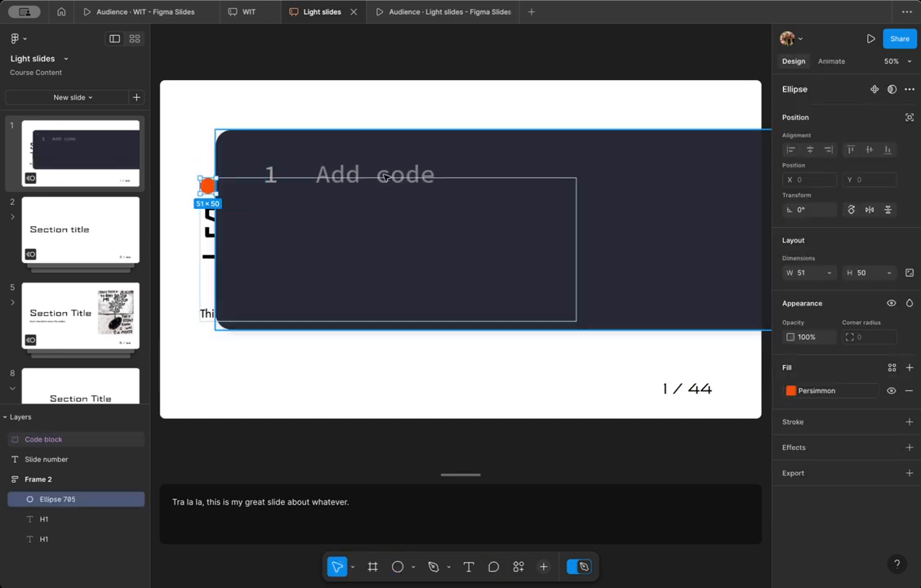
Step: Enter an empty function "function makePizza(){ }" in the code block, with the closing brace on its second line
{"action": "double_click", "coordinate": [391, 174]}
{"action": "type", "text": "function makePizza"}
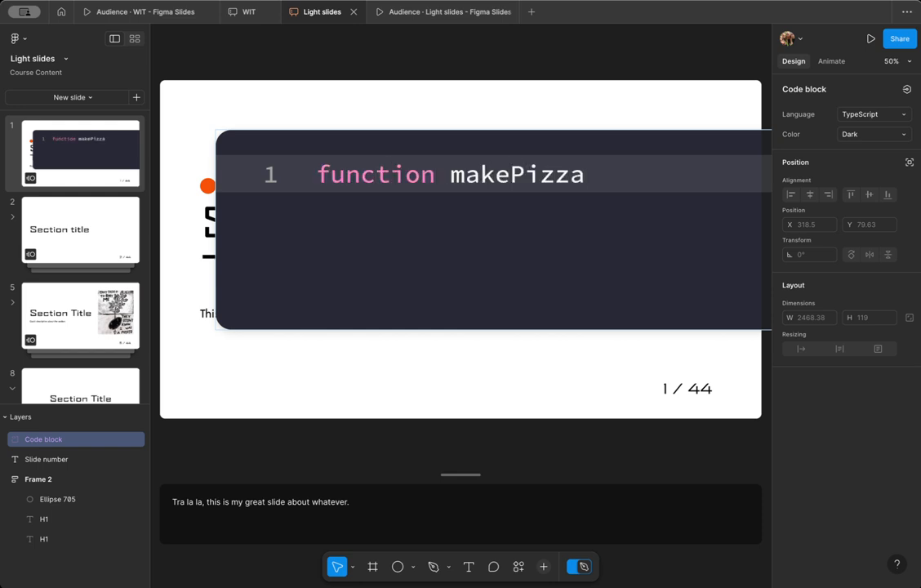
{"action": "type", "text": "(){"}
{"action": "key", "text": "Return"}
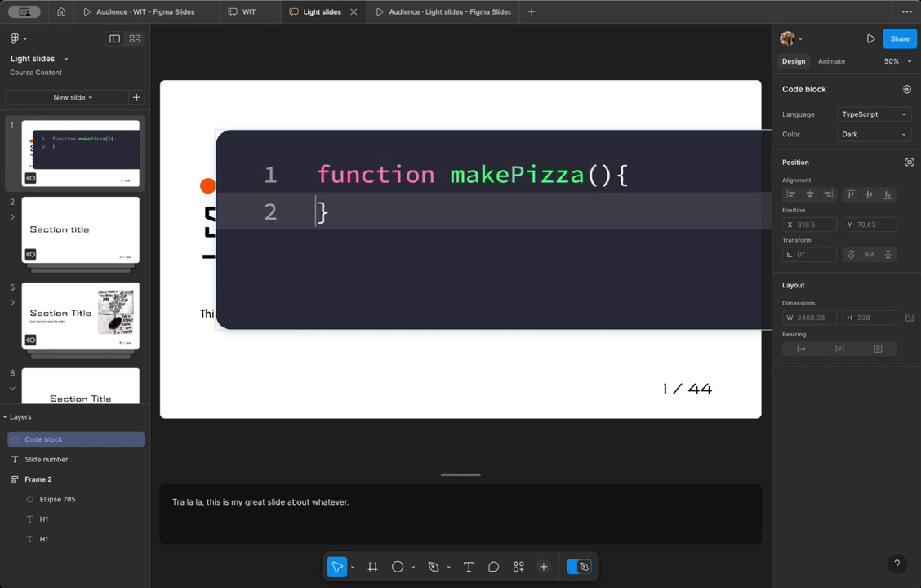
Step: Leave text editing and delete the code block from slide 1
{"action": "double_click", "coordinate": [479, 241]}
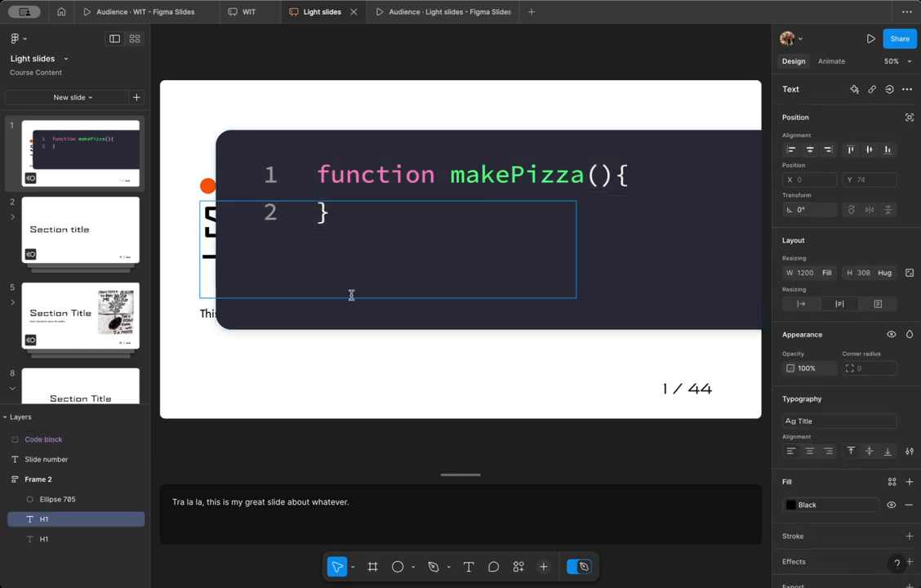
{"action": "key", "text": "Escape"}
{"action": "left_click", "coordinate": [663, 255]}
{"action": "key", "text": "Delete"}
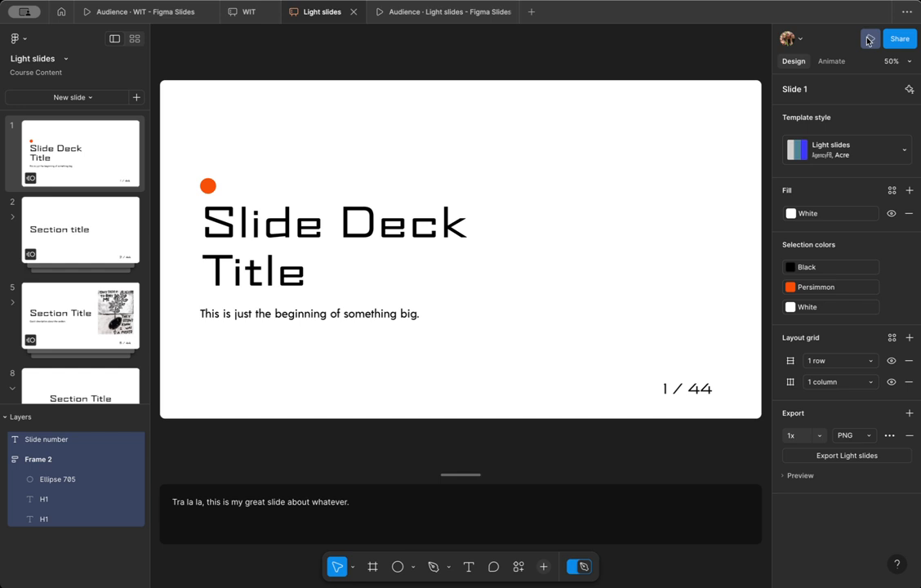
Step: View the deck's sharing and publishing options, and start the presentation from slide 1 with presenter notes
{"action": "left_click", "coordinate": [902, 41]}
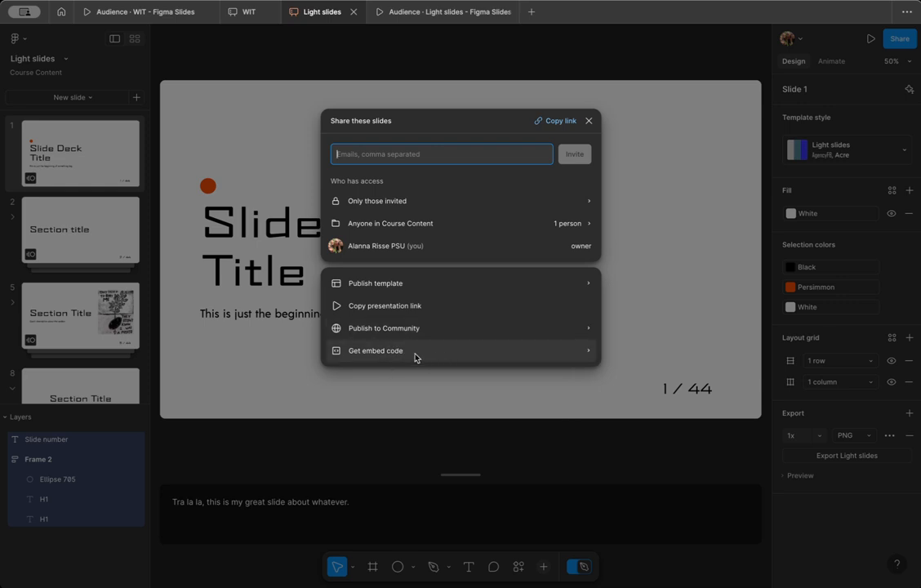
{"action": "left_click", "coordinate": [589, 120]}
{"action": "left_click", "coordinate": [871, 38]}
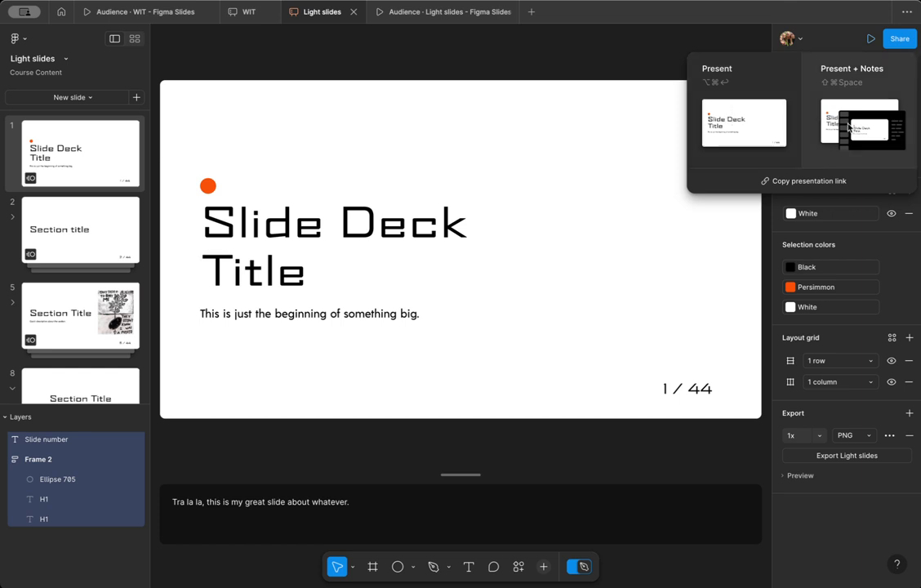
{"action": "left_click", "coordinate": [848, 127]}
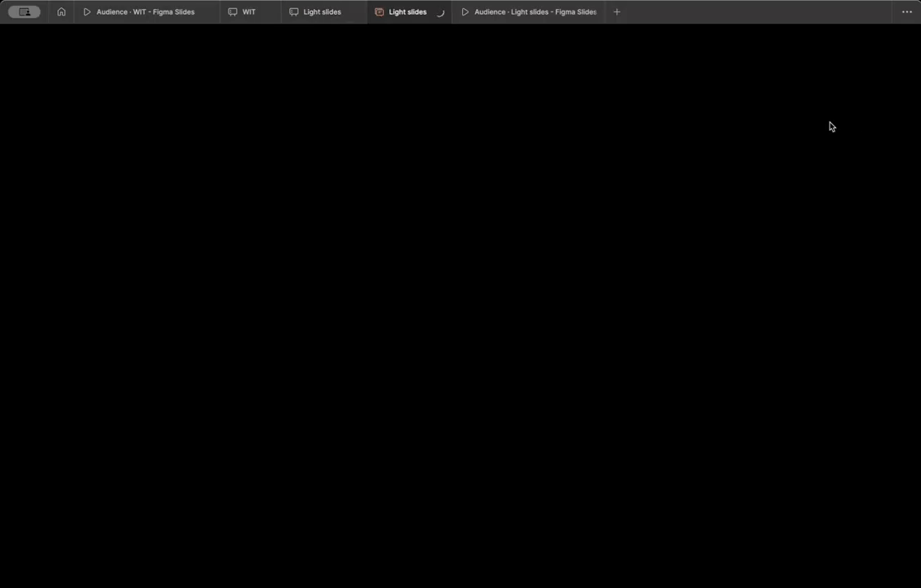